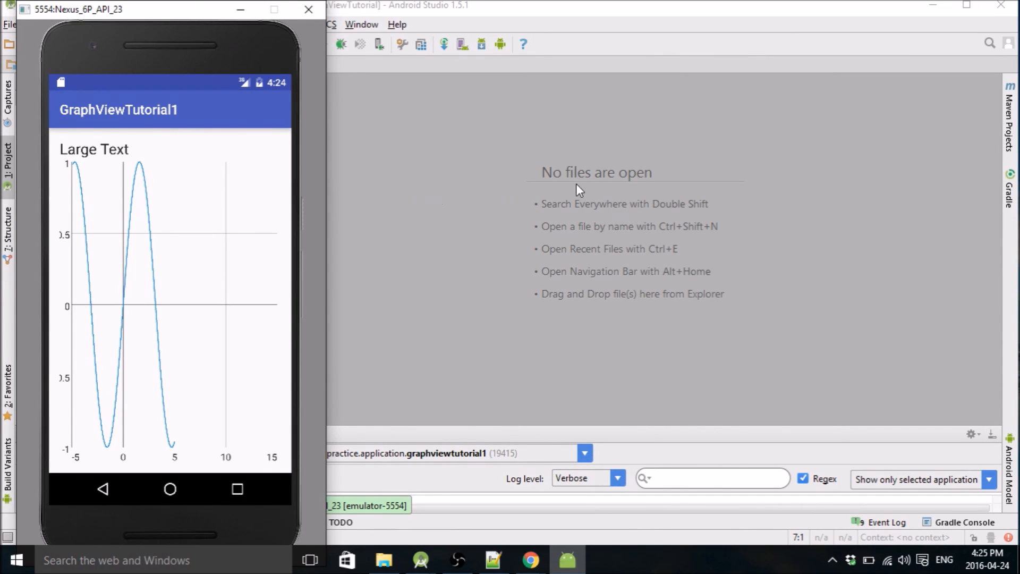
- Nudge the emulator window showing the finished sine-wave graph slightly to the right
drag(194, 7, 207, 8)
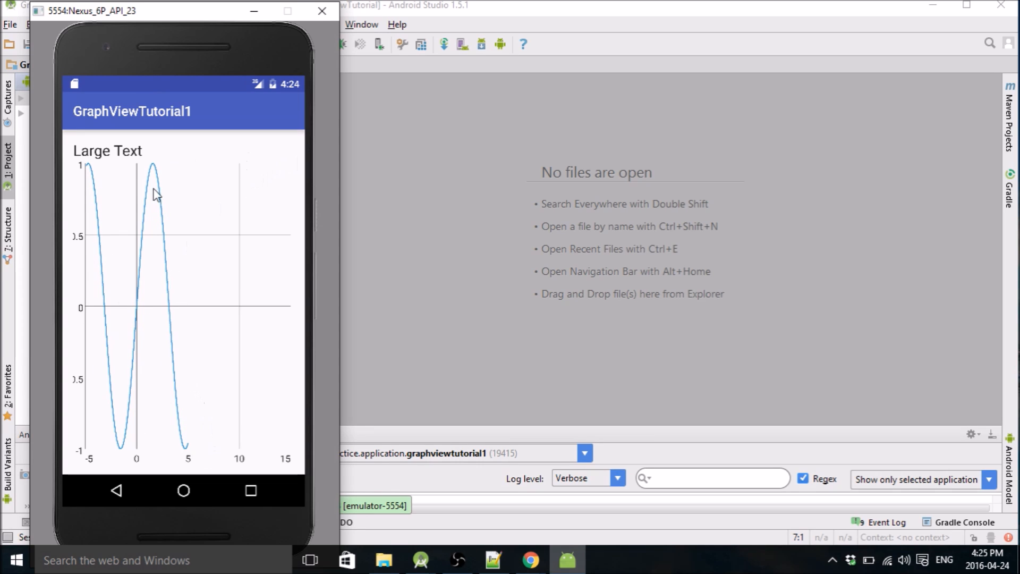
- Start a new project named GraphViewTutorial with company domain application.tutorials
click(254, 12)
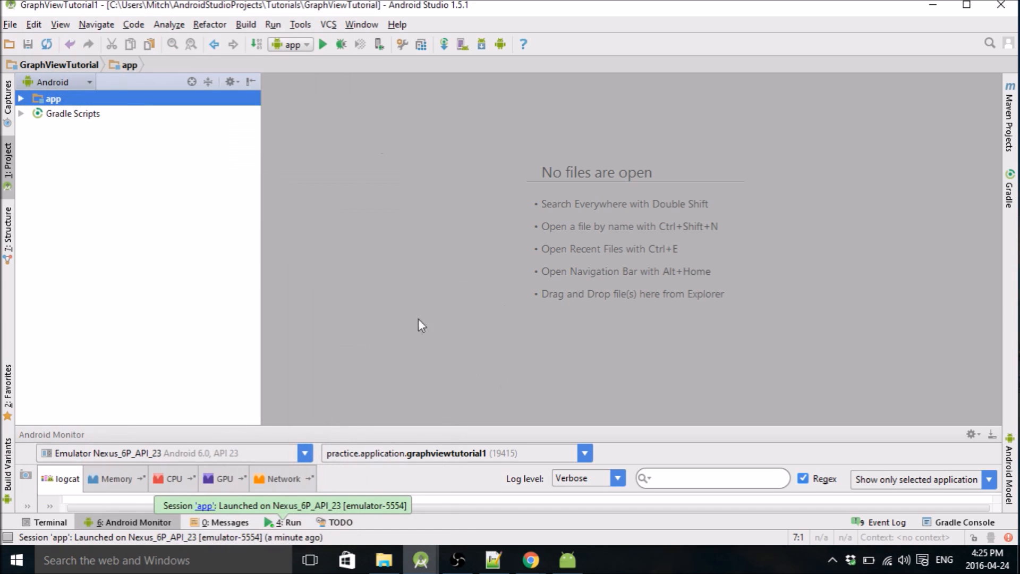
click(12, 25)
mouse_move(26, 41)
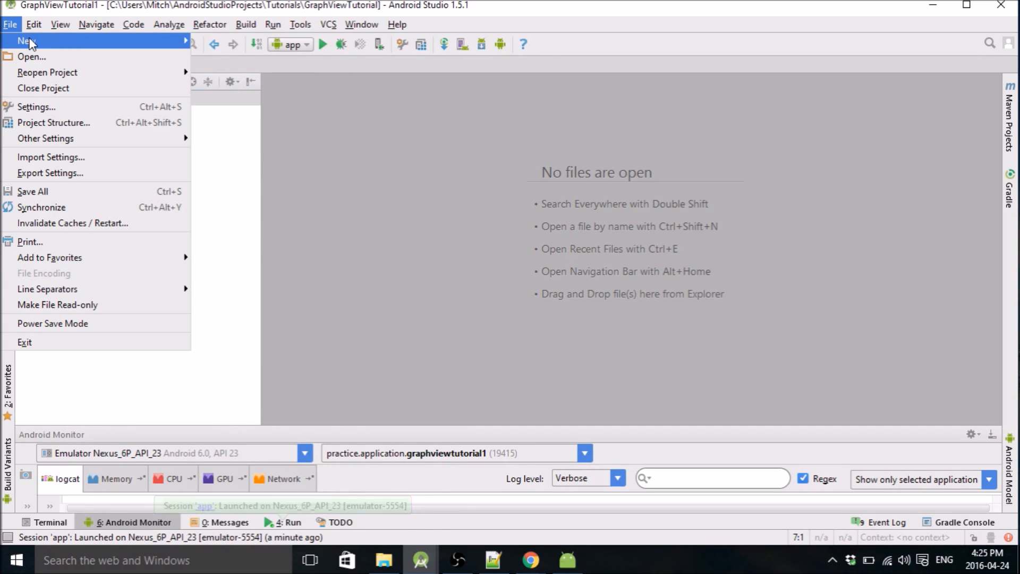
click(223, 40)
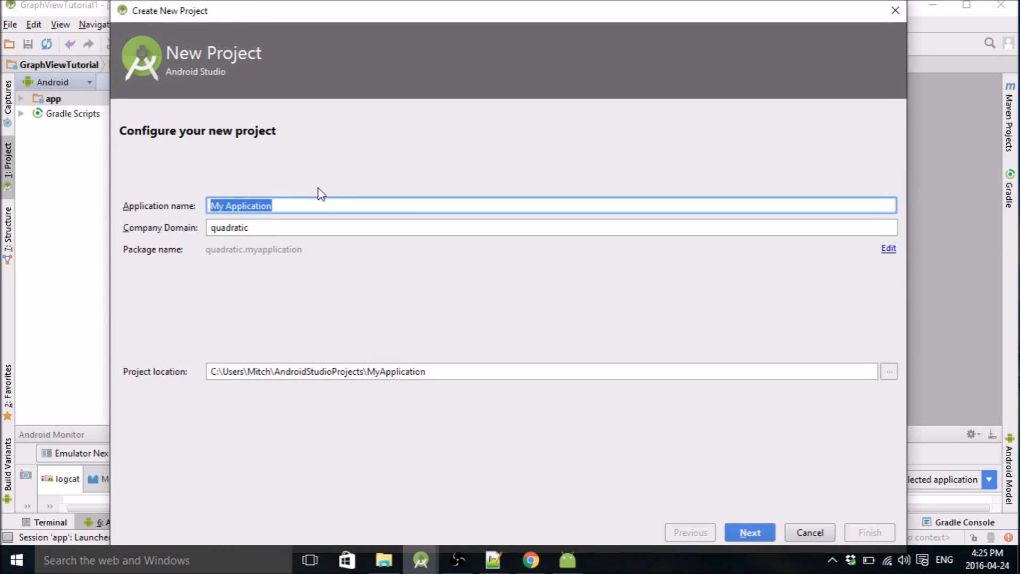
text(GRaph)
key(BackSpace)
key(BackSpace)
key(BackSpace)
text(raph)
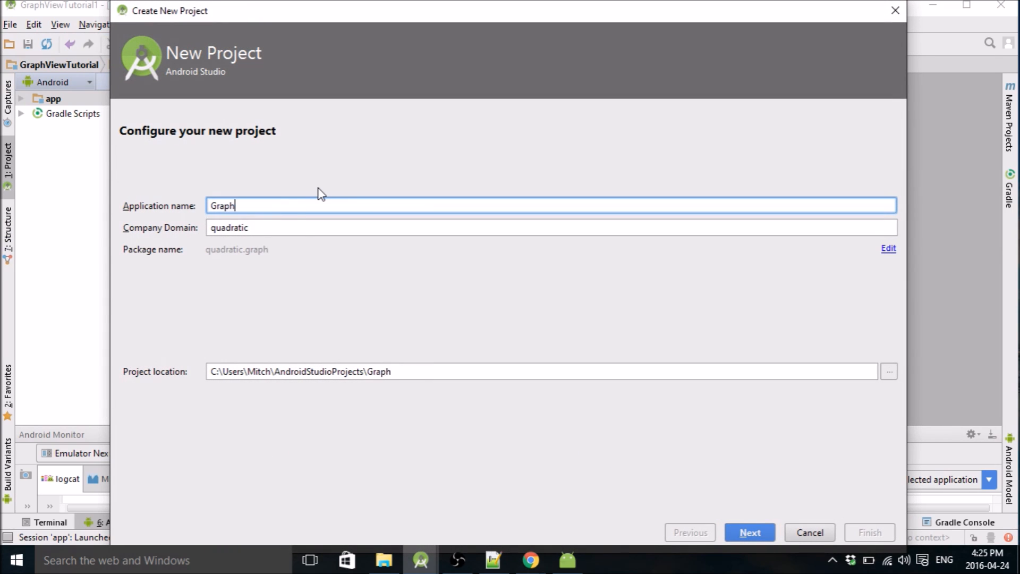
text(ViewTut)
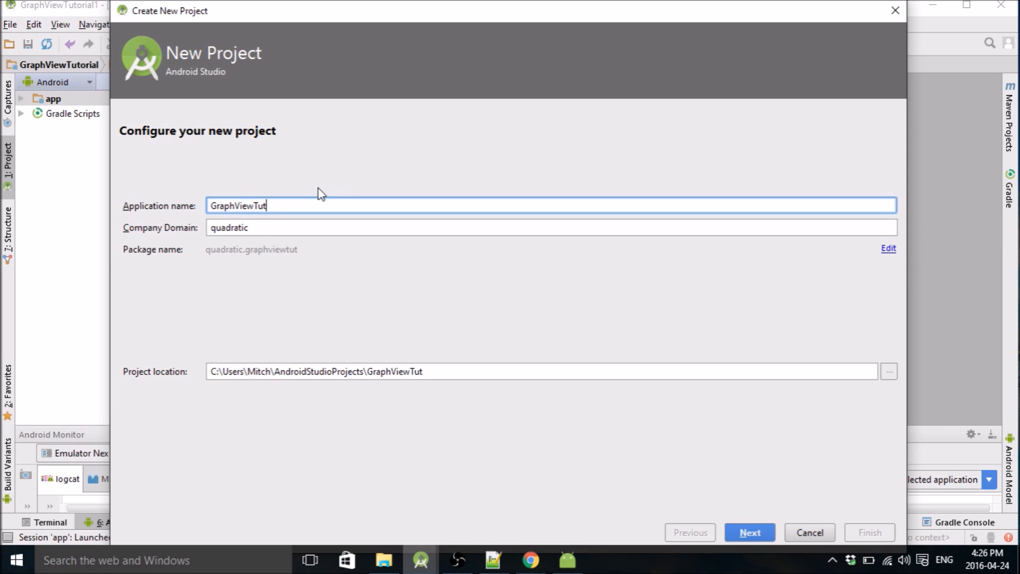
text(orial)
key(Tab)
text(application.tutorial)
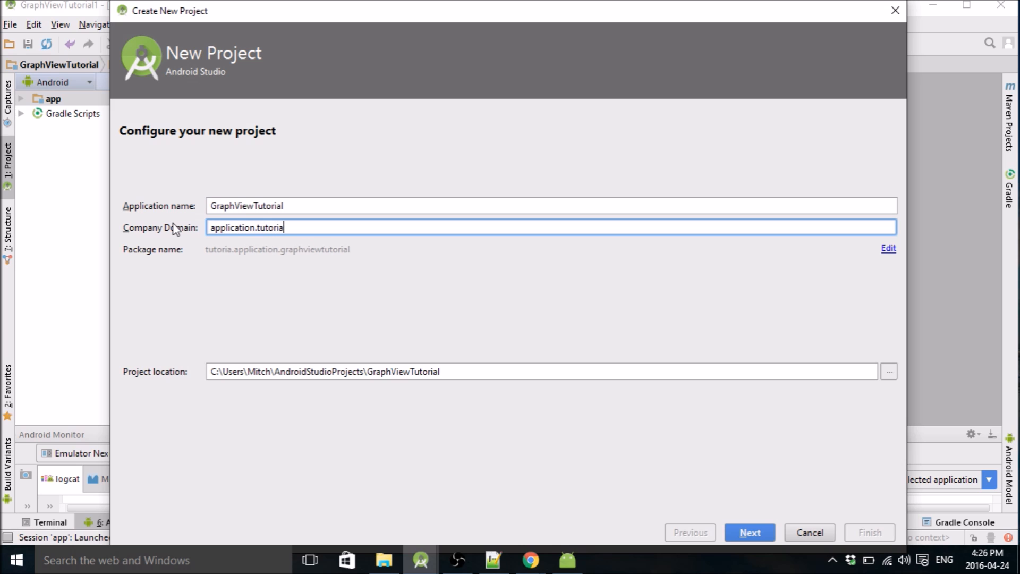
text(s)
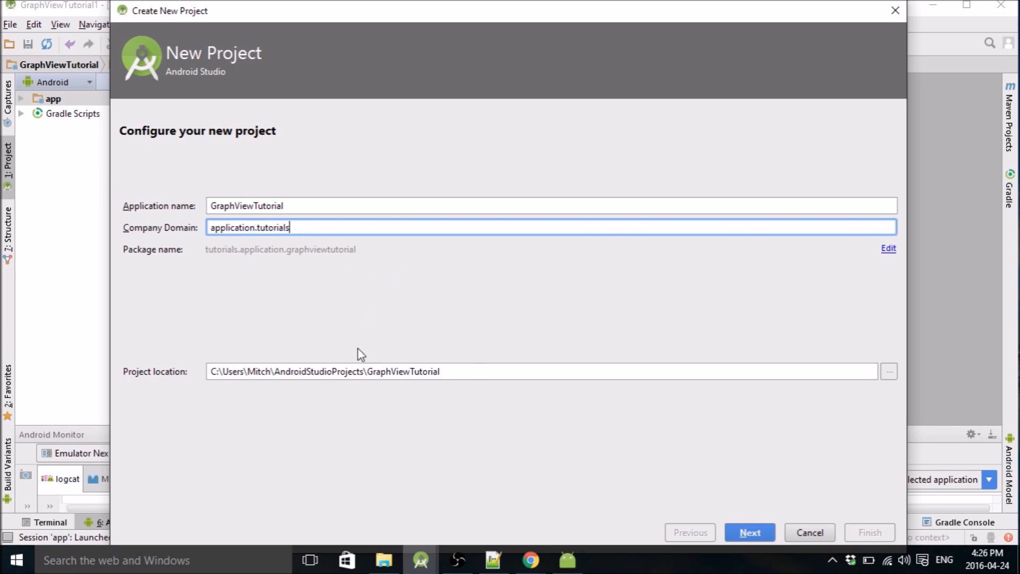
- Accept the default device targeting, choose the Empty Activity template and finish the wizard
click(753, 535)
click(750, 536)
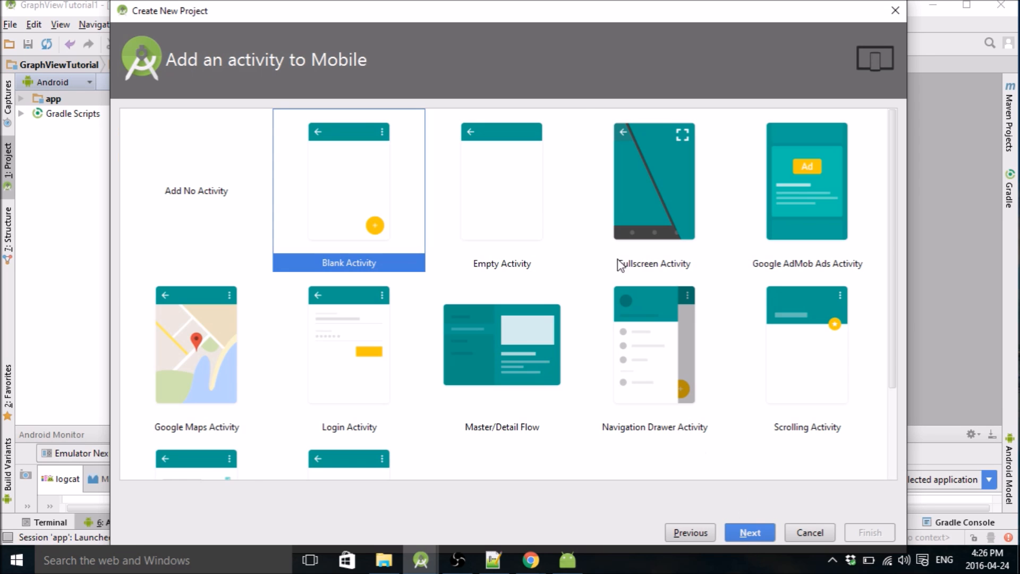
click(620, 266)
click(756, 536)
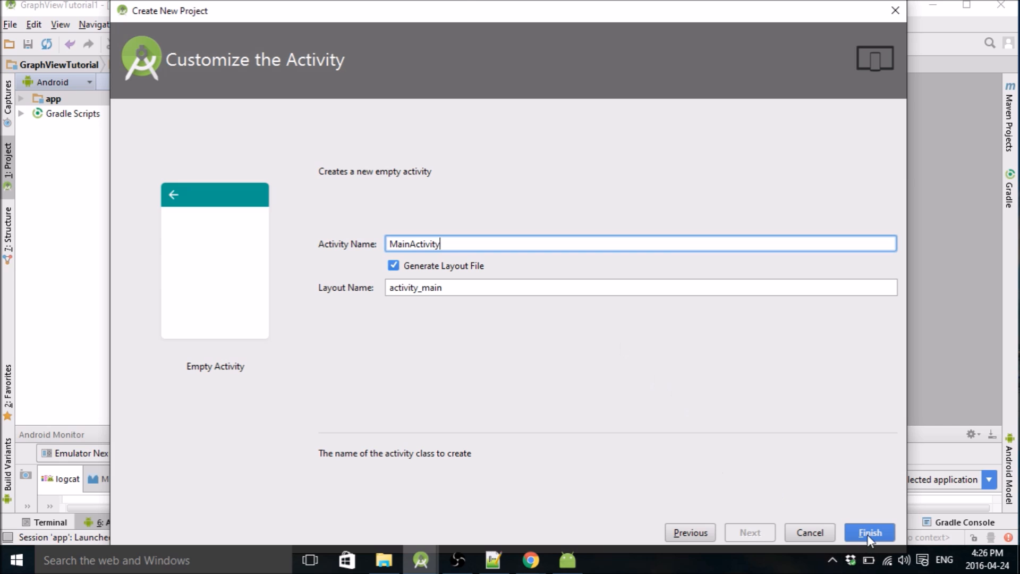
click(867, 534)
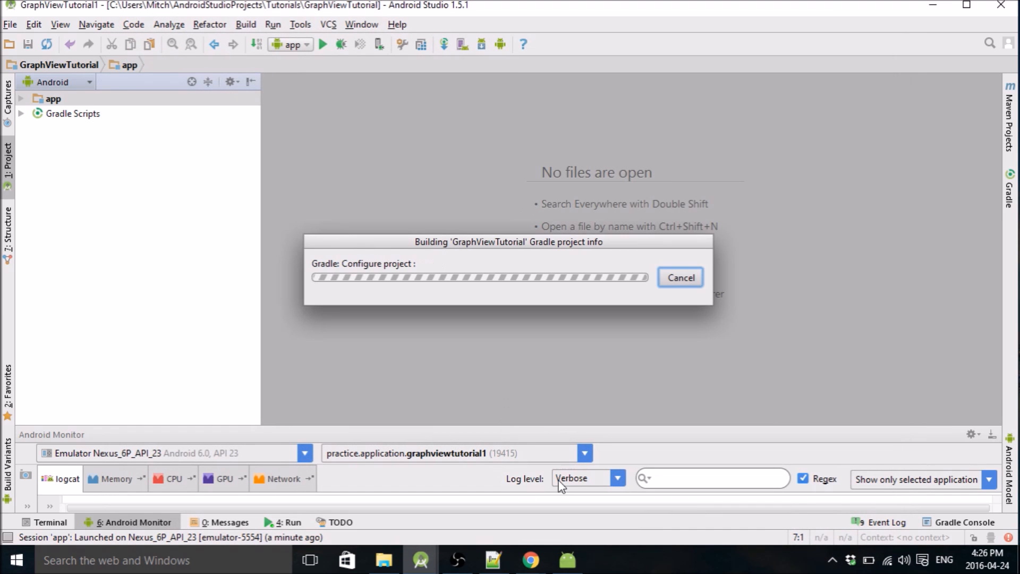
- Switch to a maximized Chrome window and search for 'graphview'
click(531, 560)
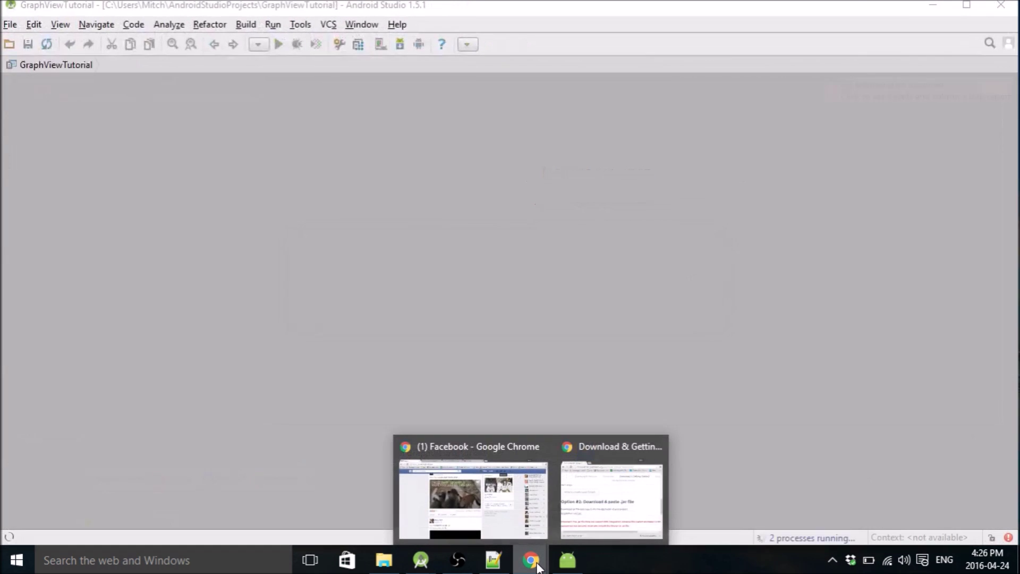
click(603, 504)
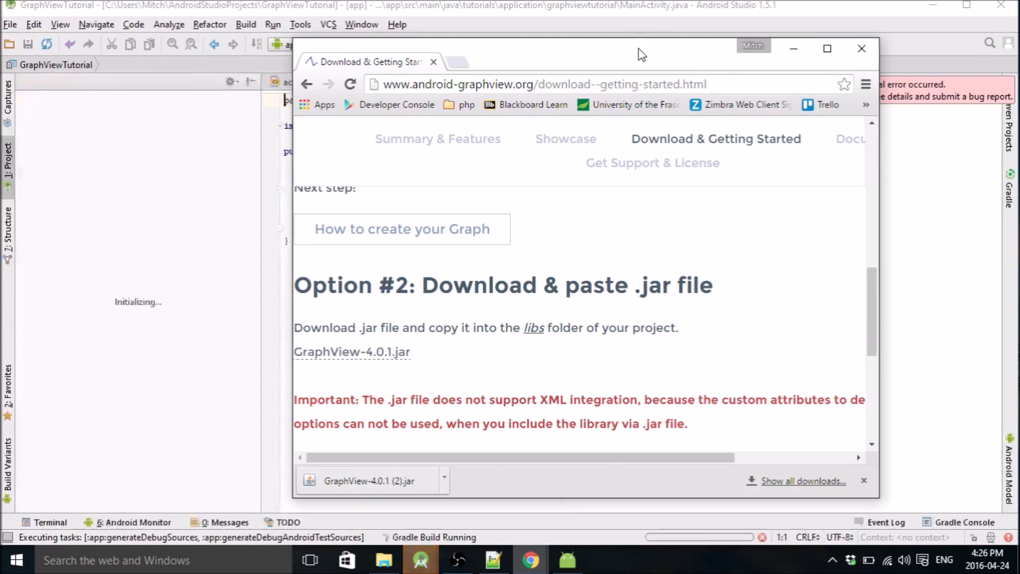
double_click(638, 48)
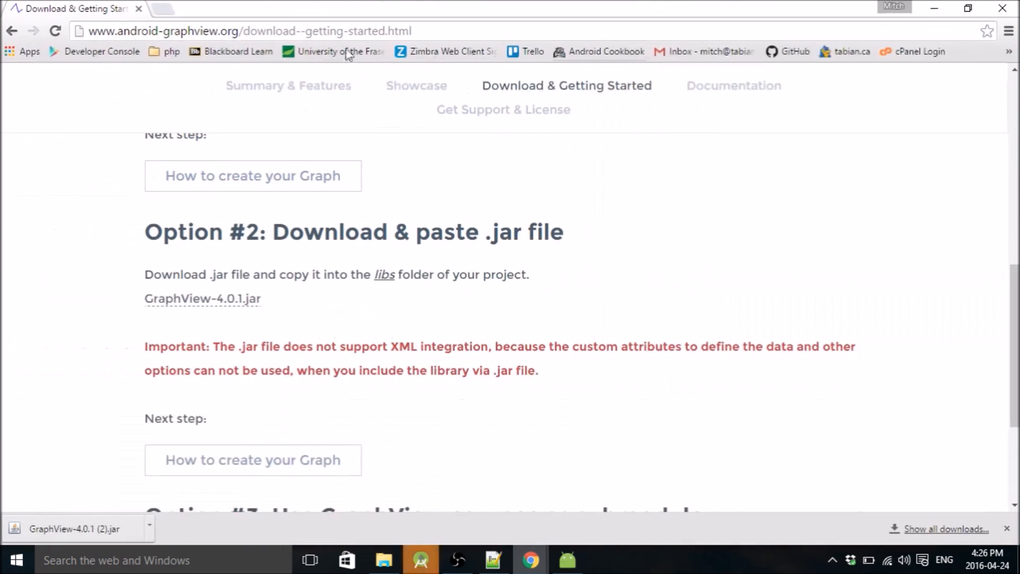
click(355, 34)
text(graphview)
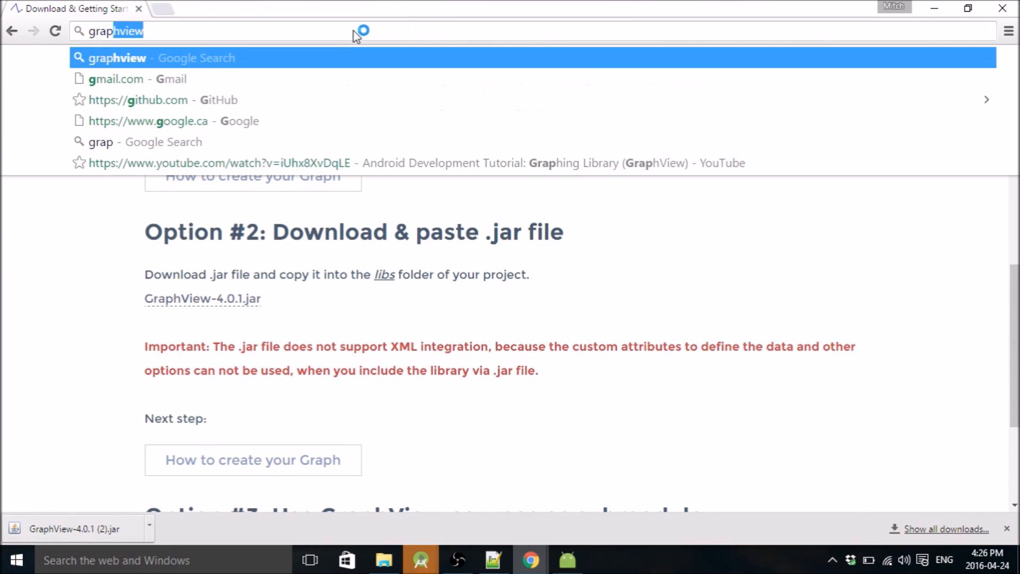
key(Return)
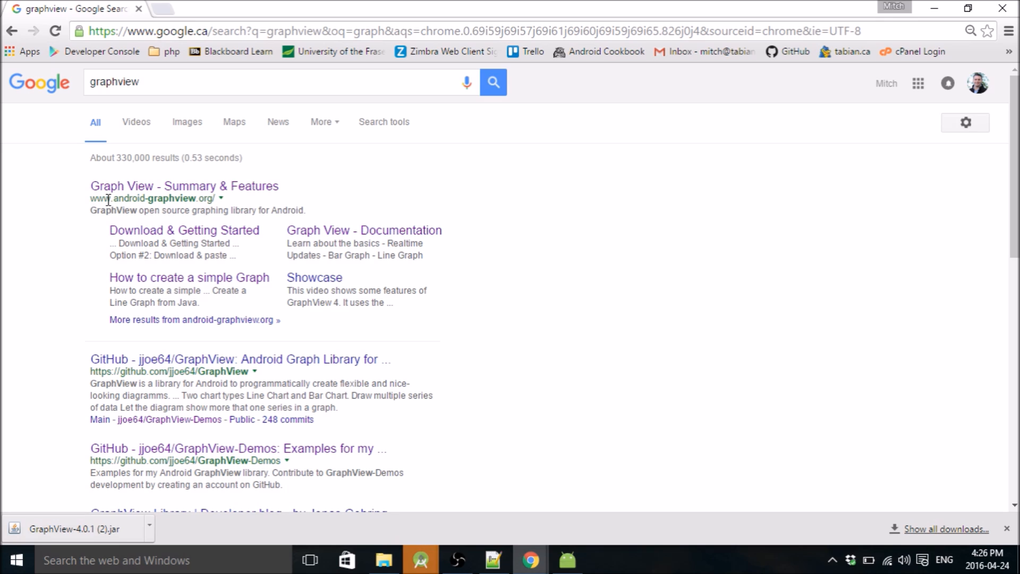
- Open android-graphview.org's Download & Getting Started page, then minimize Chrome back to the project
drag(90, 199, 199, 201)
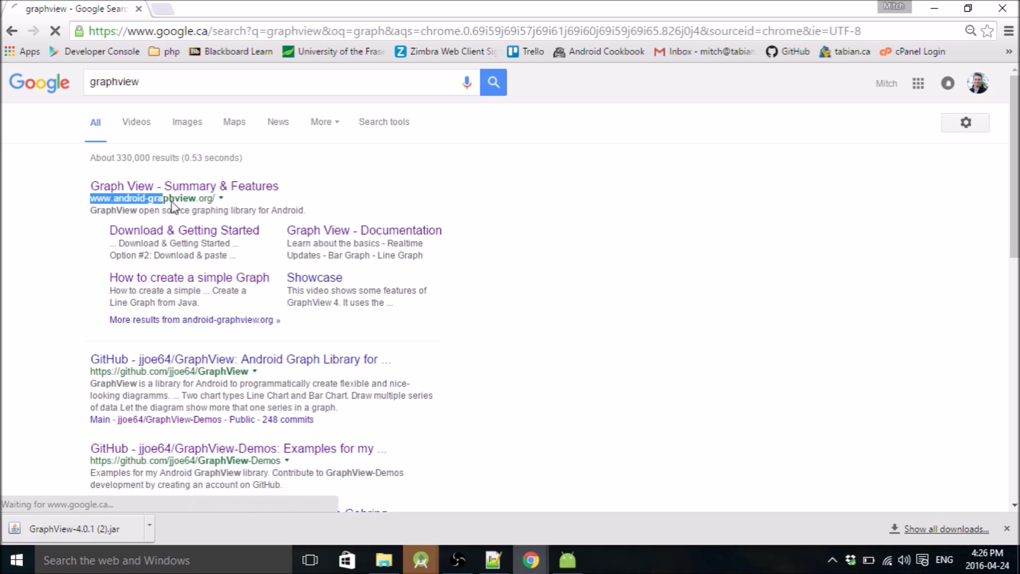
click(211, 203)
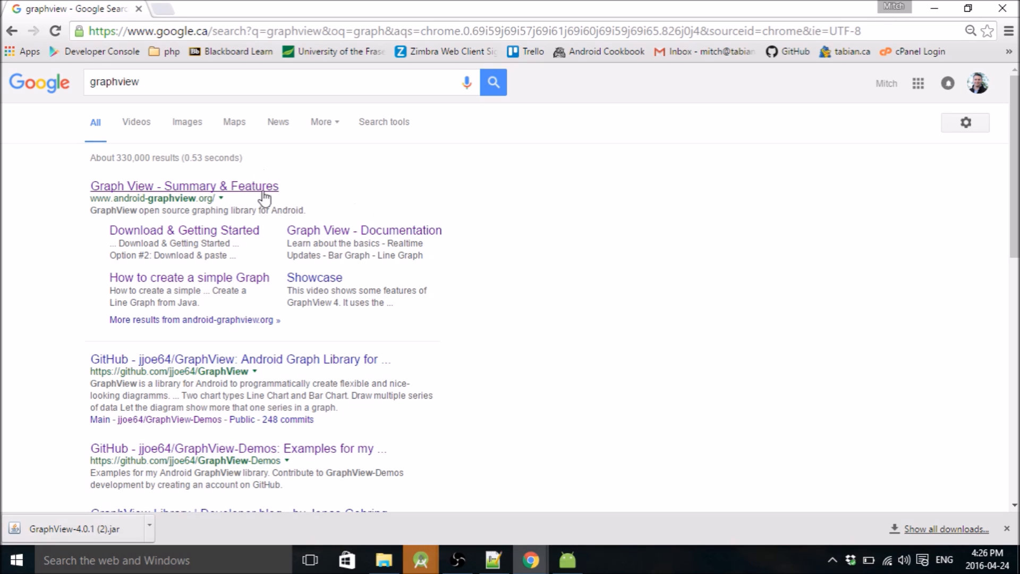
click(281, 186)
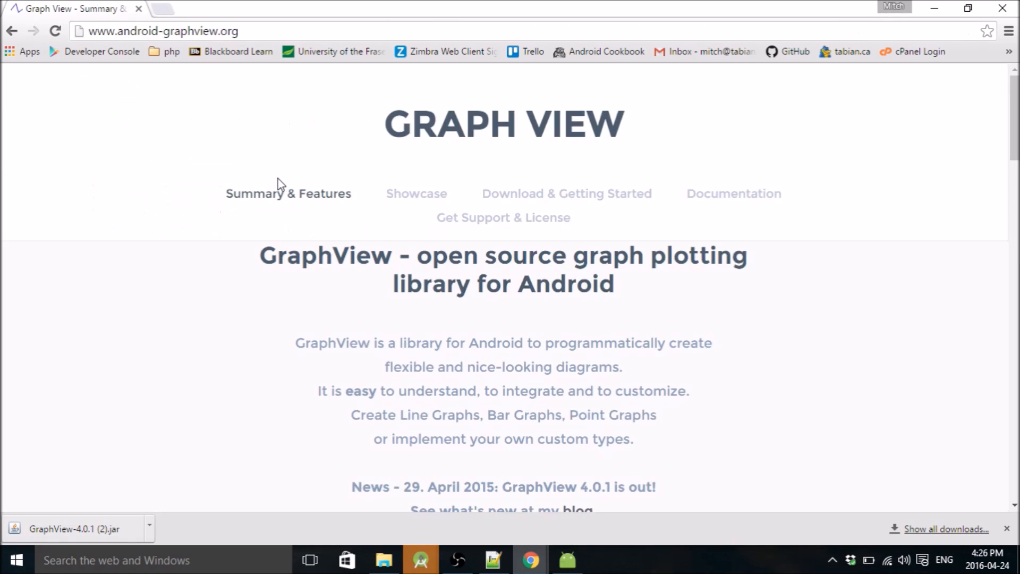
click(579, 198)
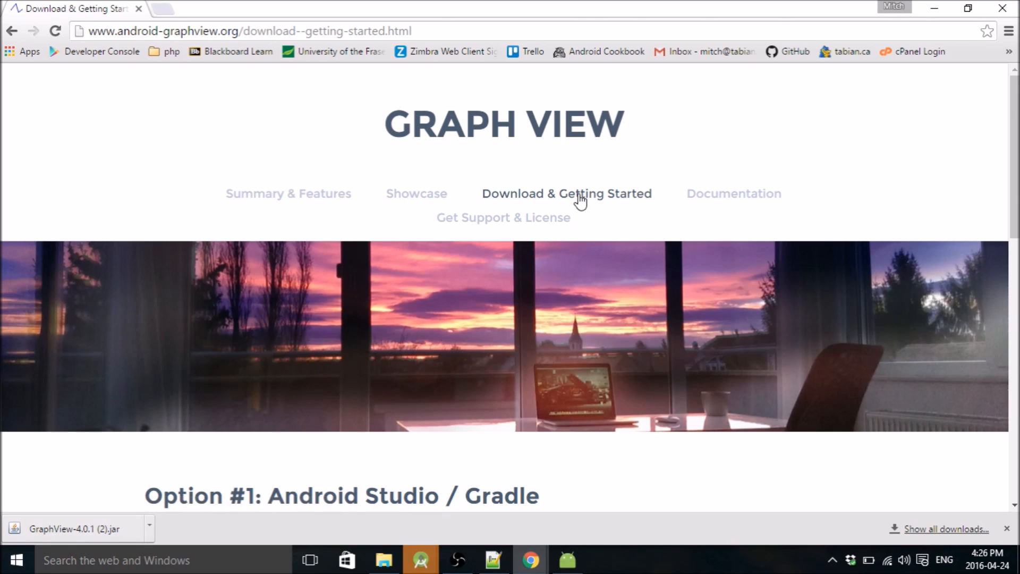
scroll(537, 235, down, 2)
scroll(537, 235, down, 3)
scroll(504, 229, down, 1)
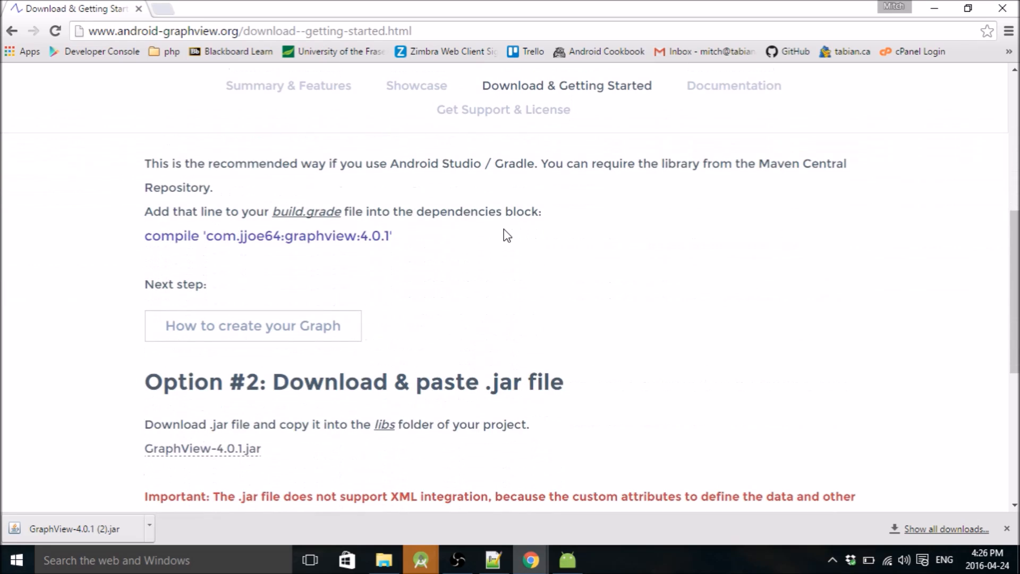
scroll(504, 229, down, 1)
scroll(504, 229, up, 2)
scroll(504, 235, down, 4)
scroll(504, 235, down, 1)
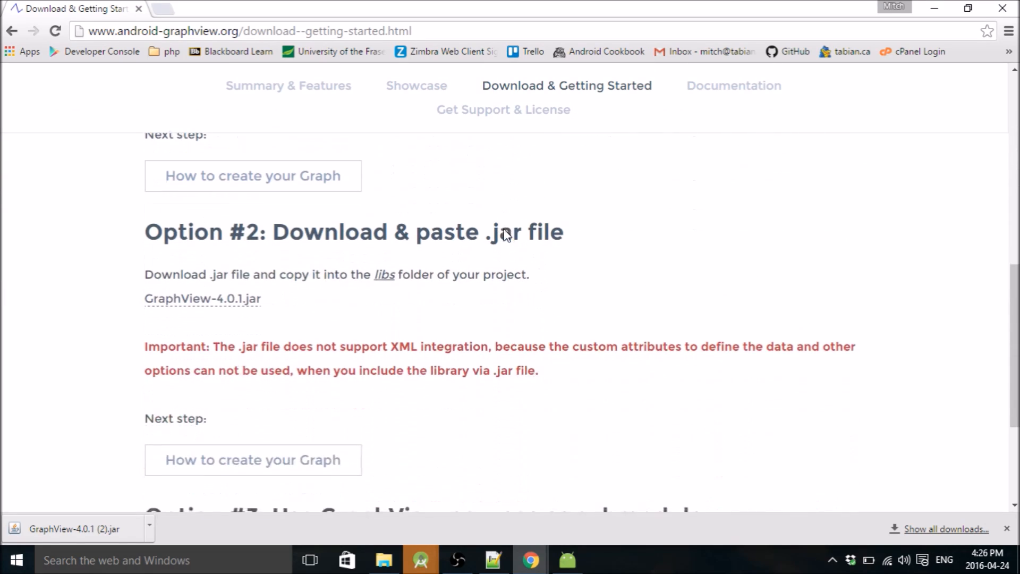
scroll(385, 232, down, 1)
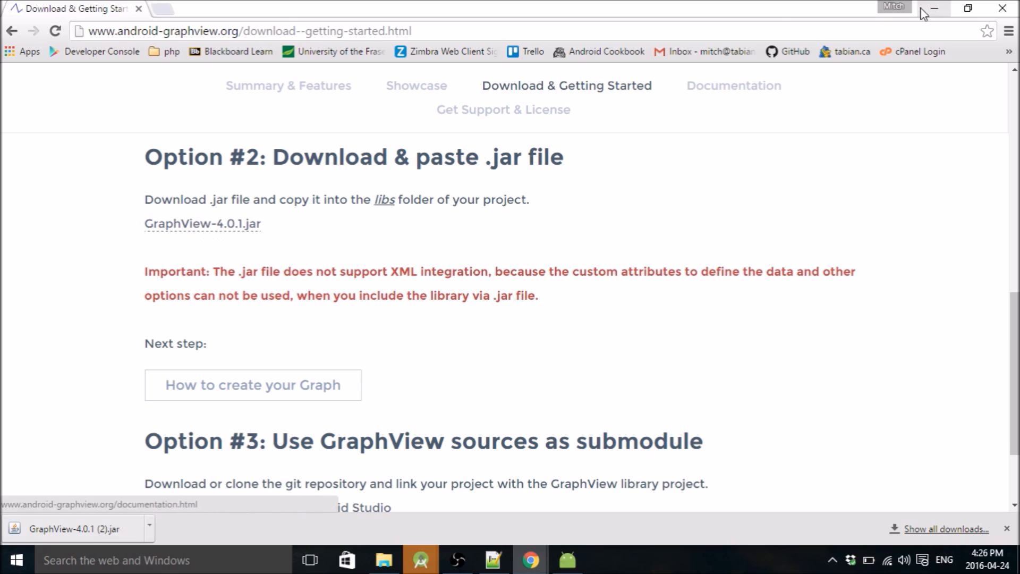
click(939, 8)
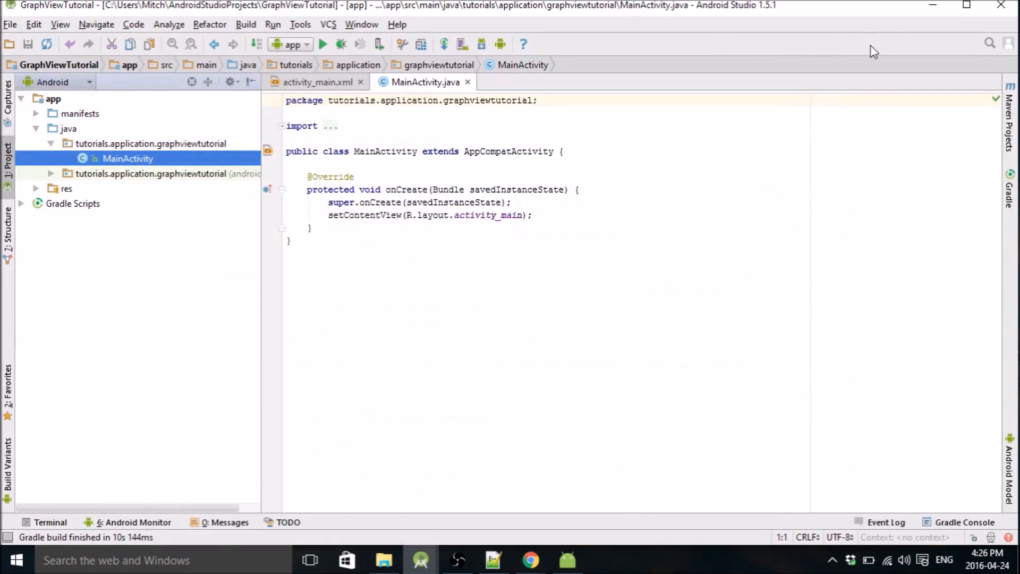
- Hide Android Studio and copy the GraphView jar file from the desktop
click(936, 10)
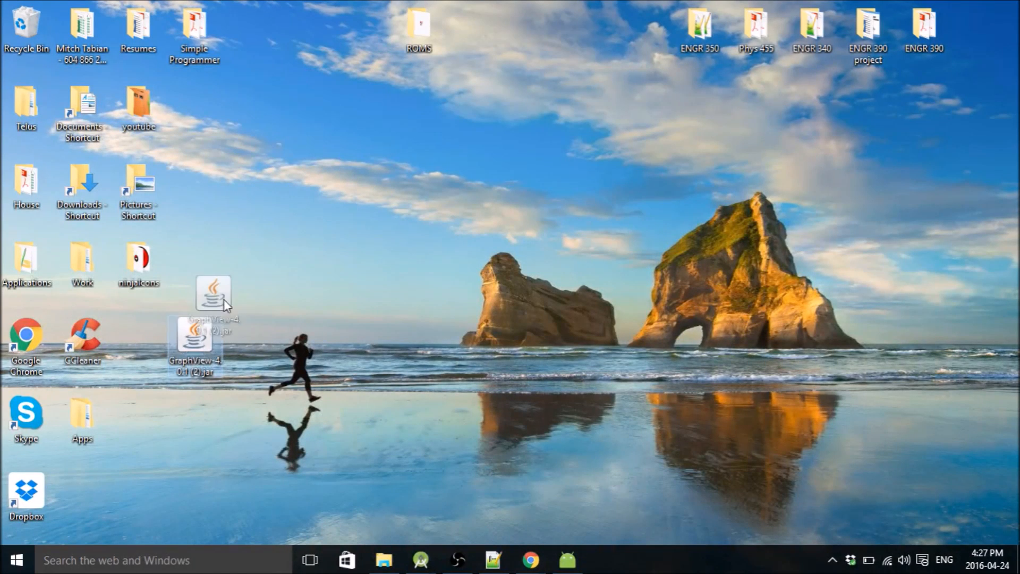
drag(205, 342, 210, 254)
right_click(208, 252)
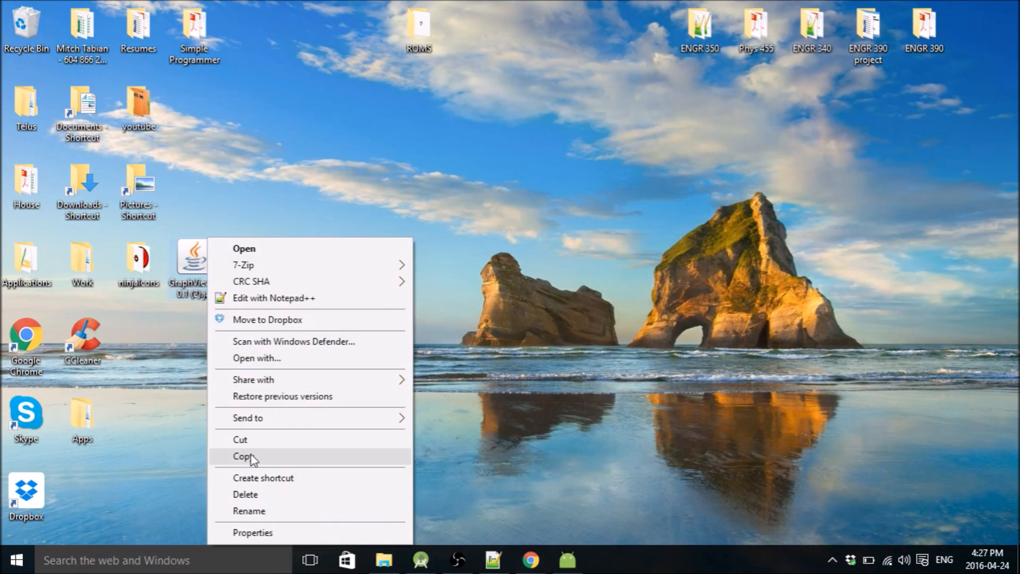
click(254, 458)
- Bring the GraphViewTutorial project window back to the front from the taskbar
click(568, 561)
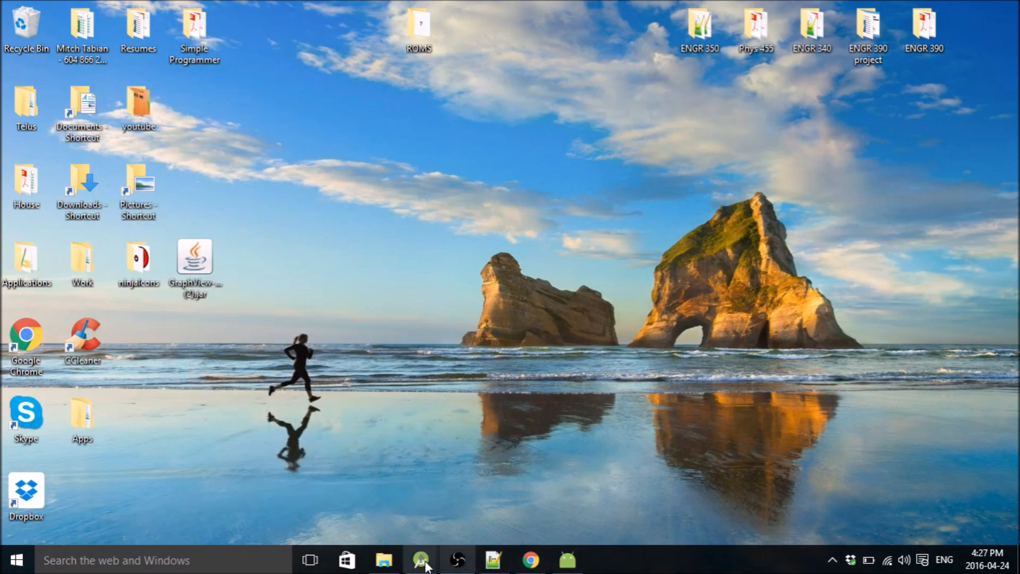
click(421, 560)
click(582, 494)
click(554, 509)
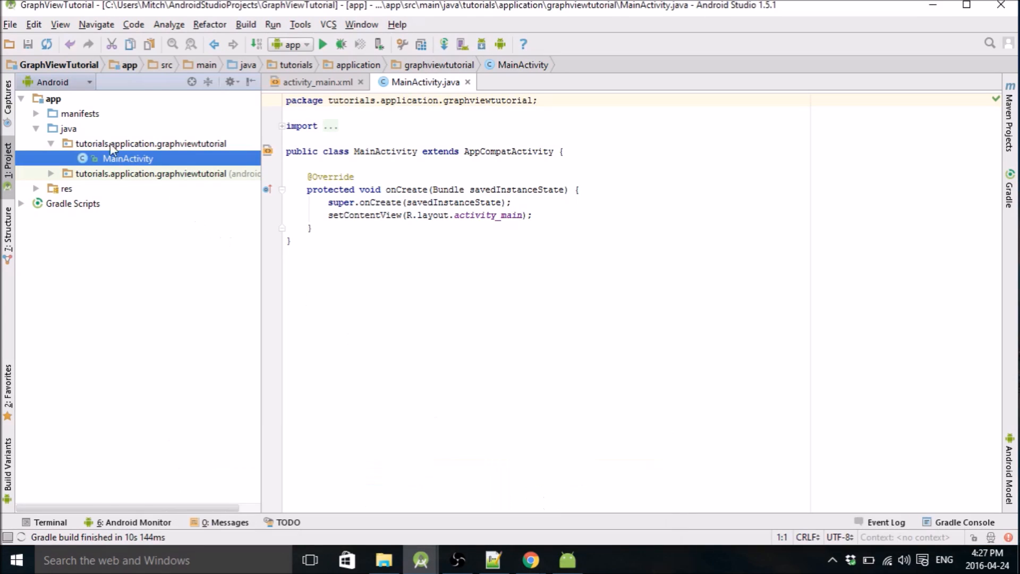
- Switch the tree to Project view and paste the GraphView jar into app/libs
click(79, 84)
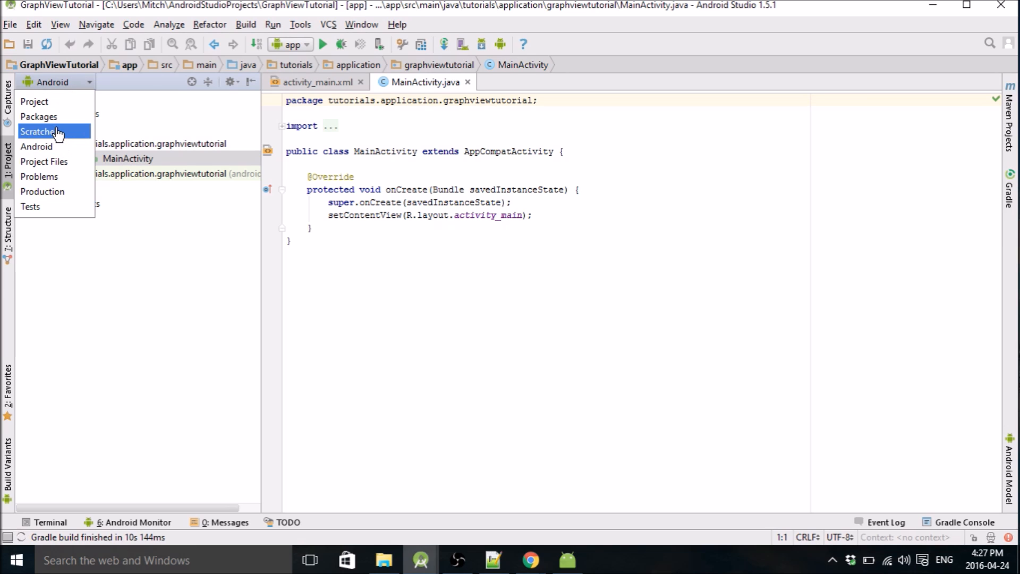
click(34, 101)
double_click(80, 100)
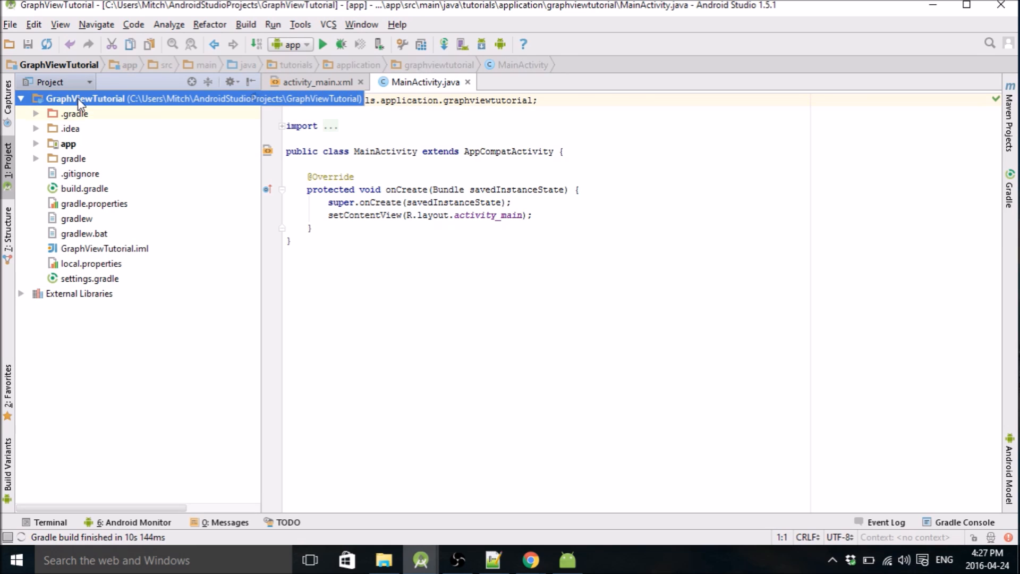
double_click(68, 144)
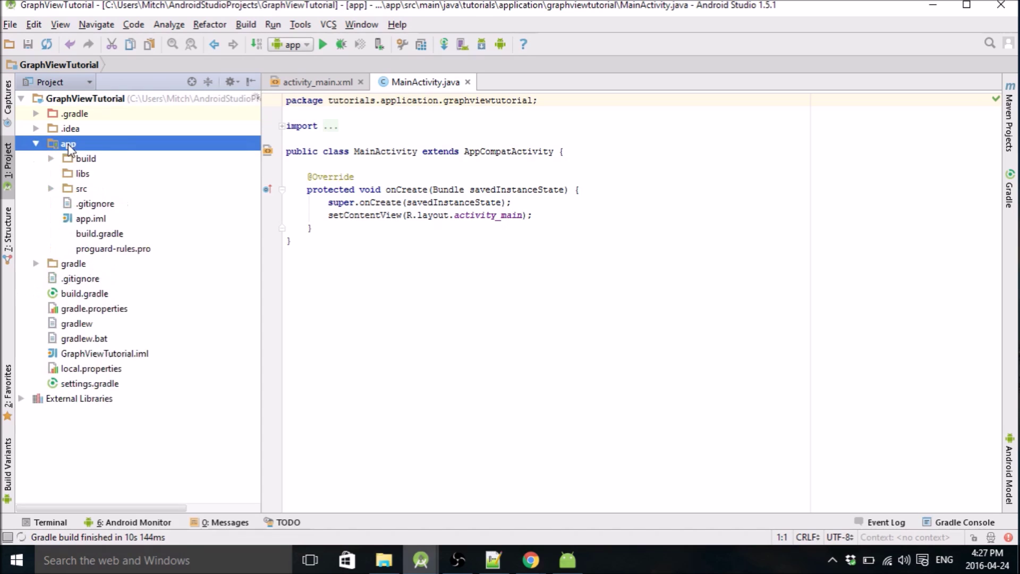
click(83, 174)
right_click(83, 174)
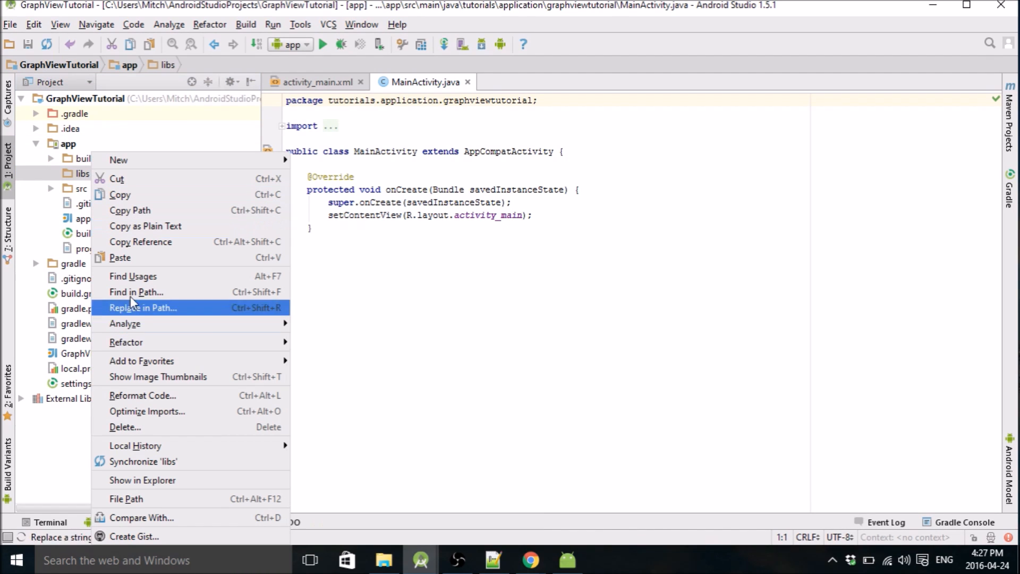
click(120, 258)
click(573, 326)
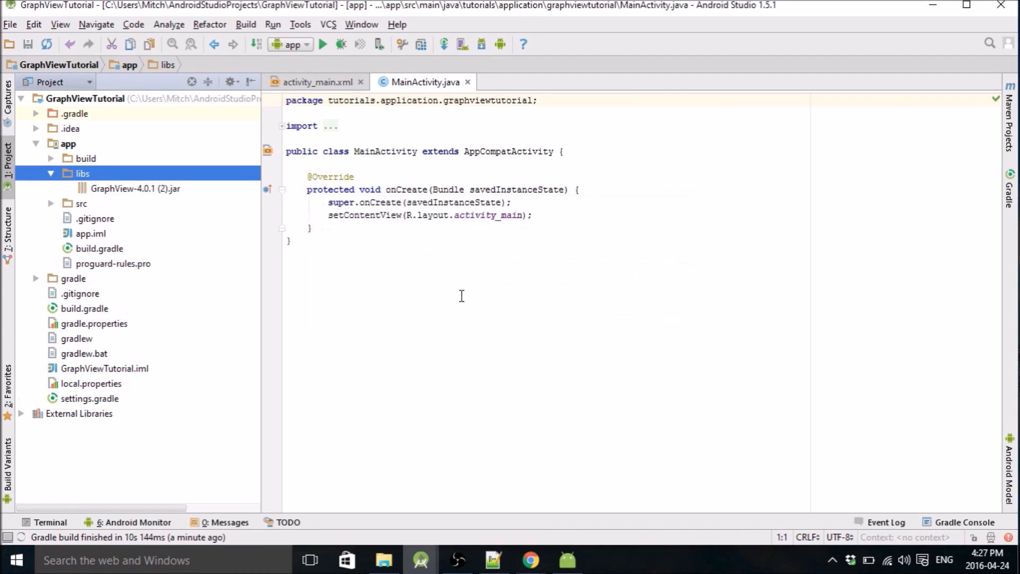
- Add the pasted GraphView jar as a library of the app module
right_click(115, 194)
key(Escape)
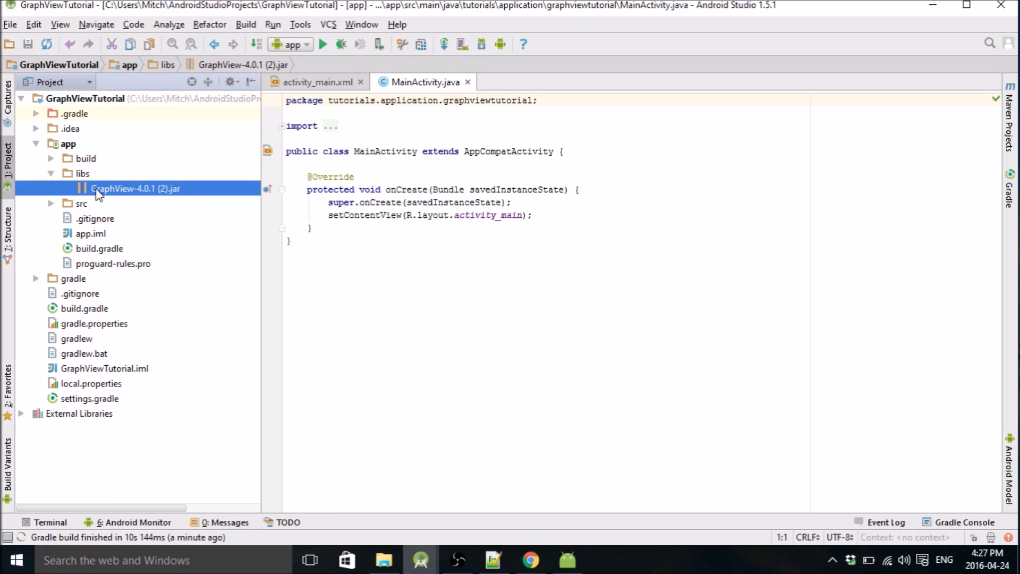
right_click(148, 193)
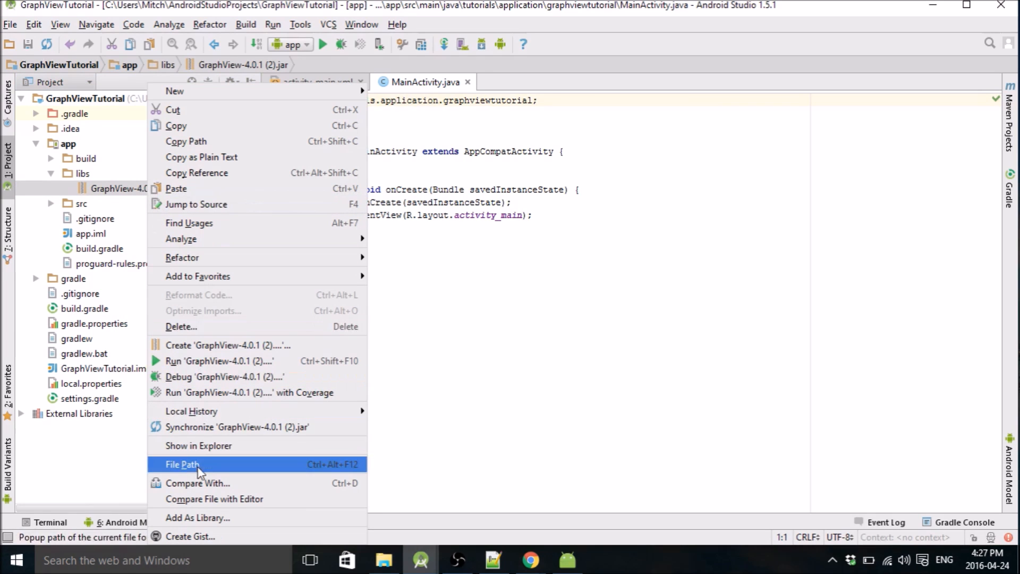
click(201, 518)
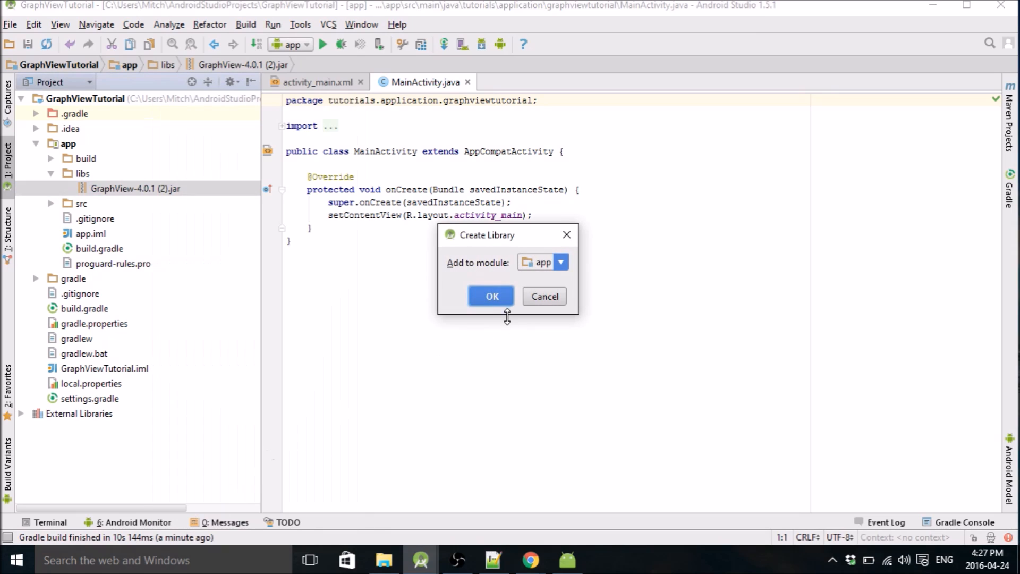
click(496, 297)
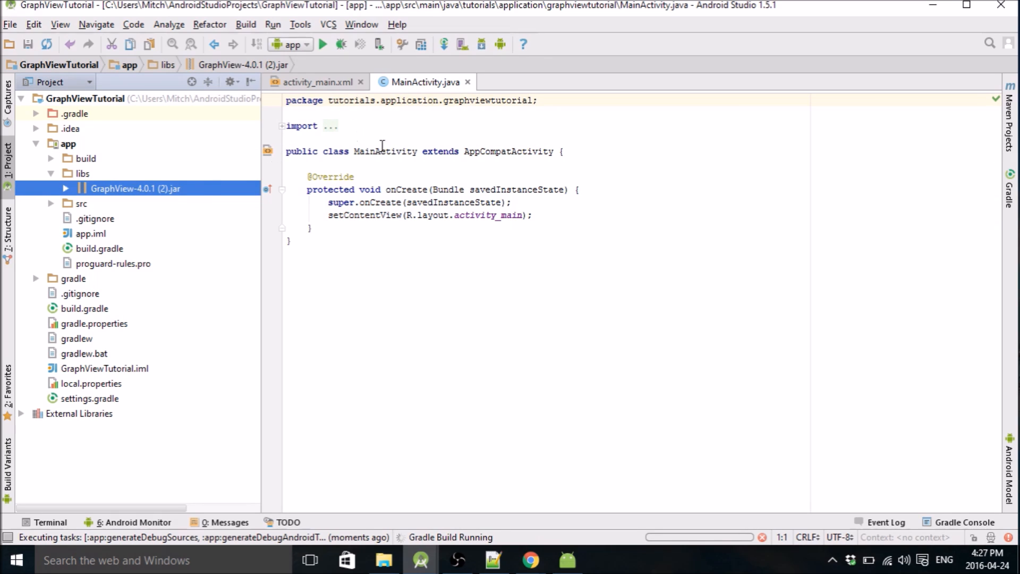
- Expand the jar to see its com.jjoe64.graphview package, then switch back to the Android view
click(66, 188)
click(132, 205)
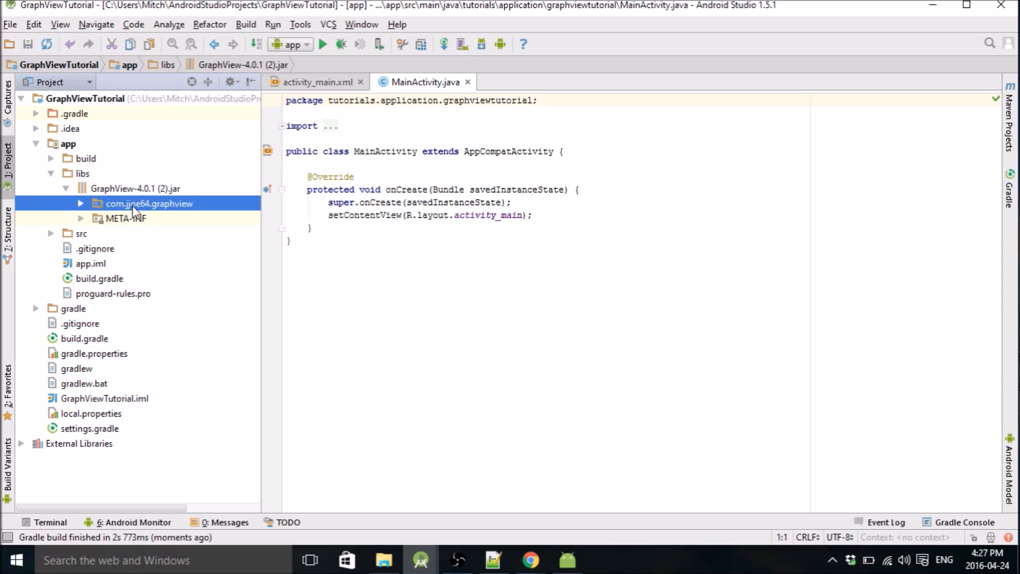
click(64, 81)
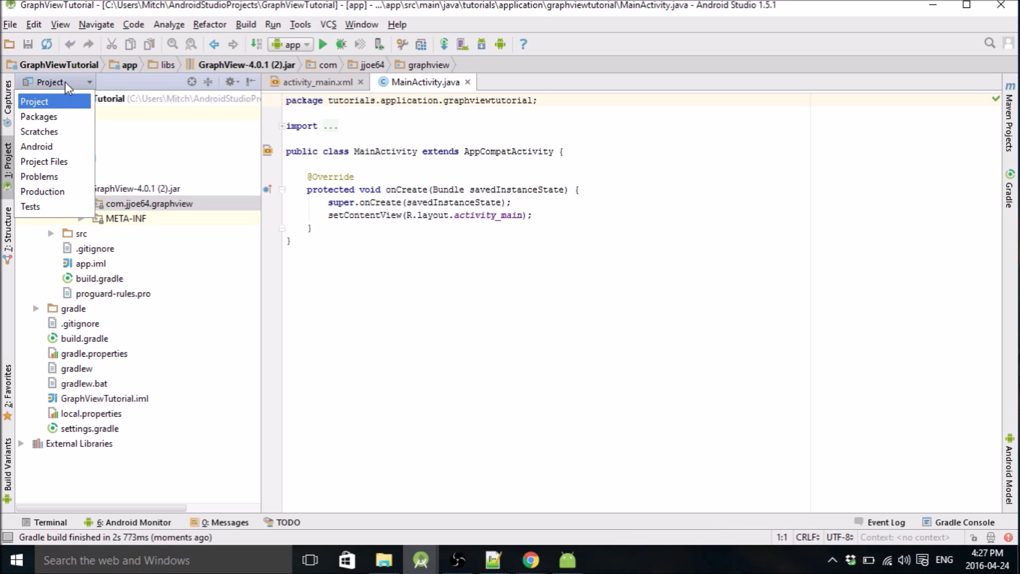
click(49, 135)
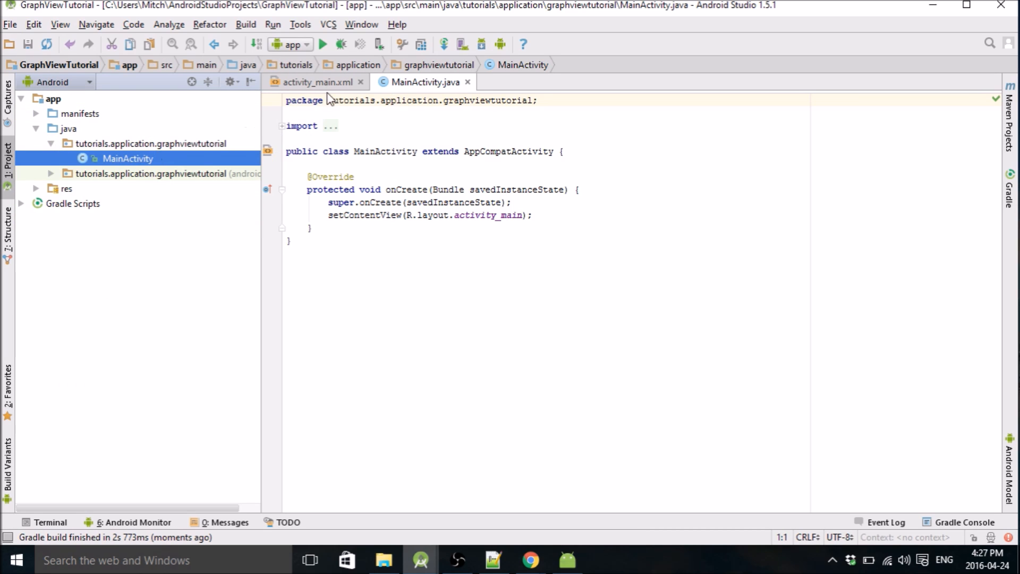
- In activity_main.xml, replace the Hello World TextView with a match_parent com.jjoe64.graphview.GraphView with id graph
click(315, 82)
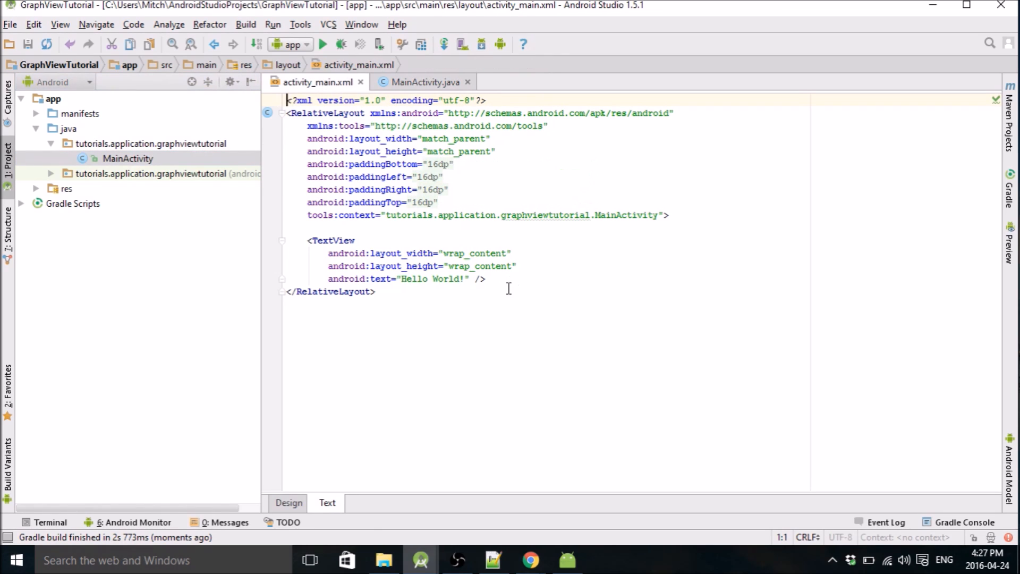
drag(486, 279, 298, 241)
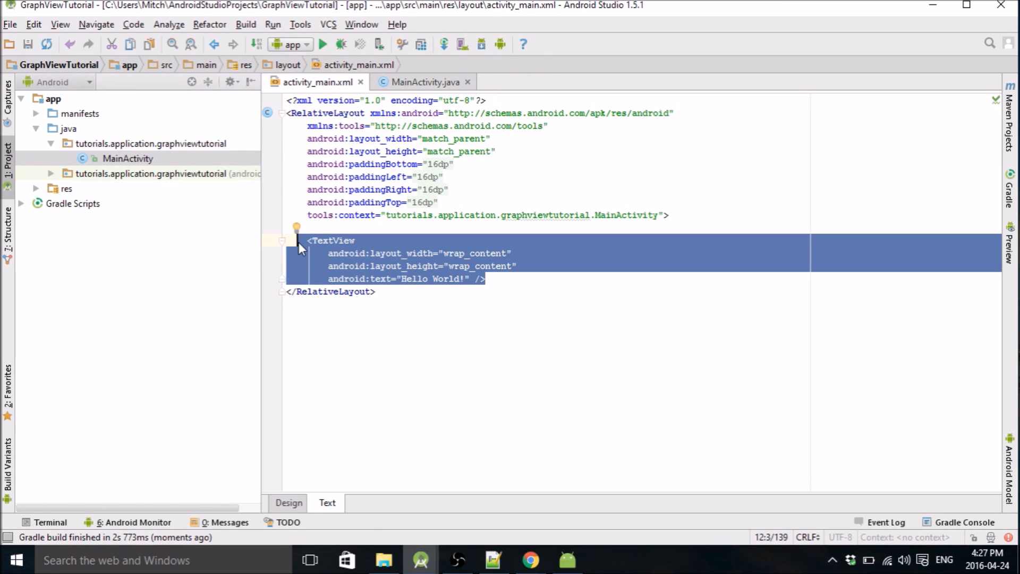
key(Delete)
text(<)
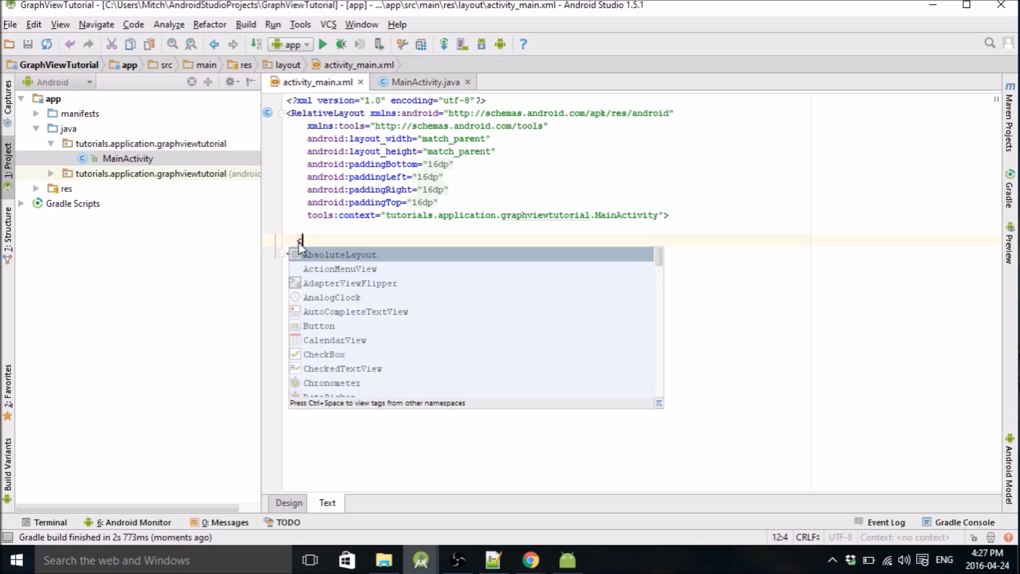
text(gra)
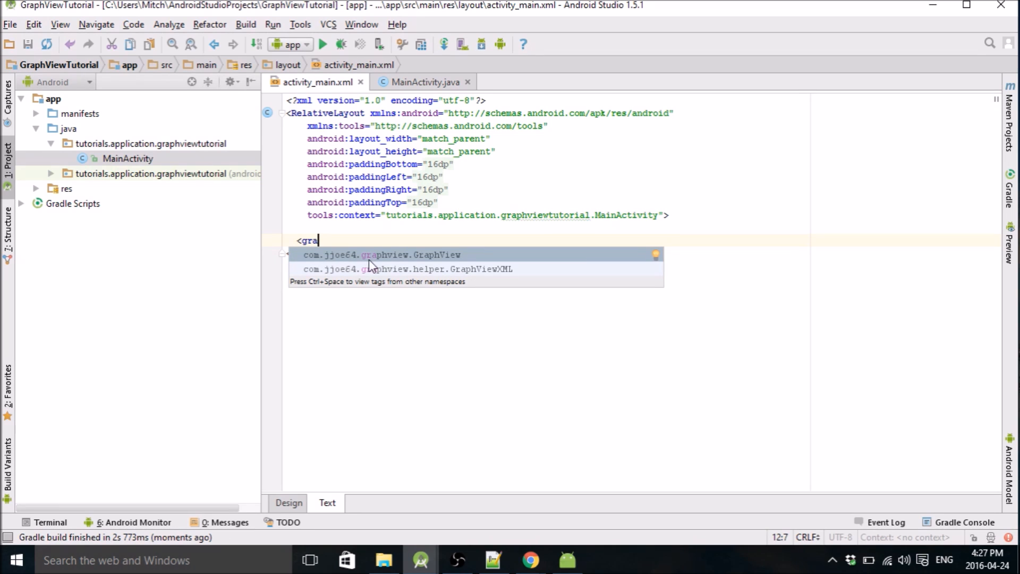
click(417, 255)
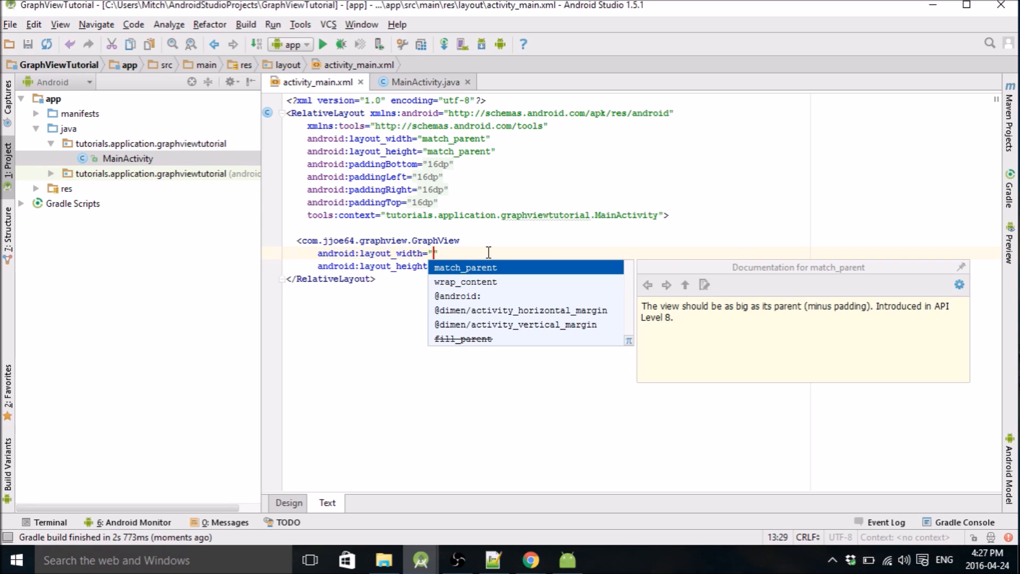
key(Return)
key(Return)
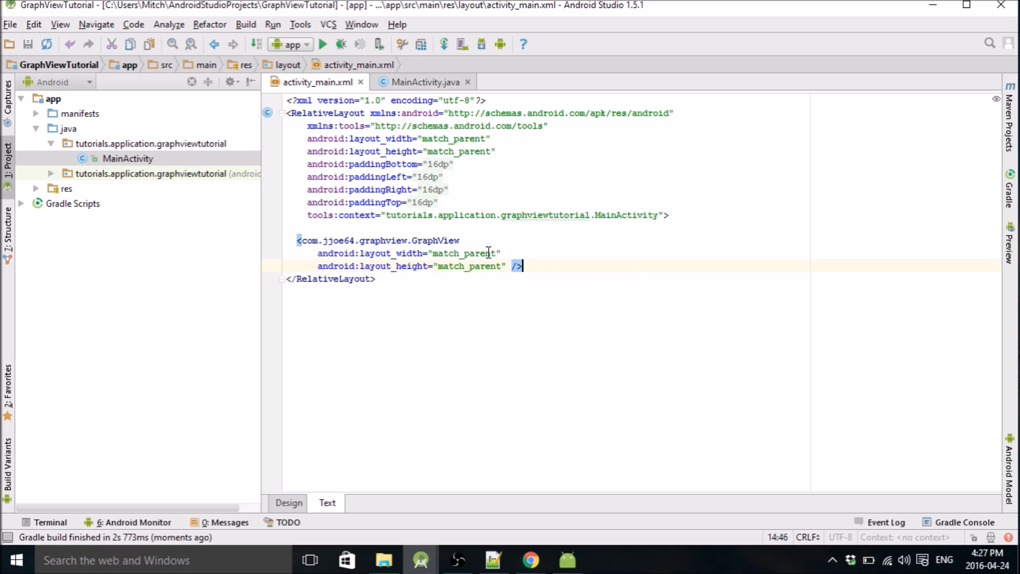
key(Return)
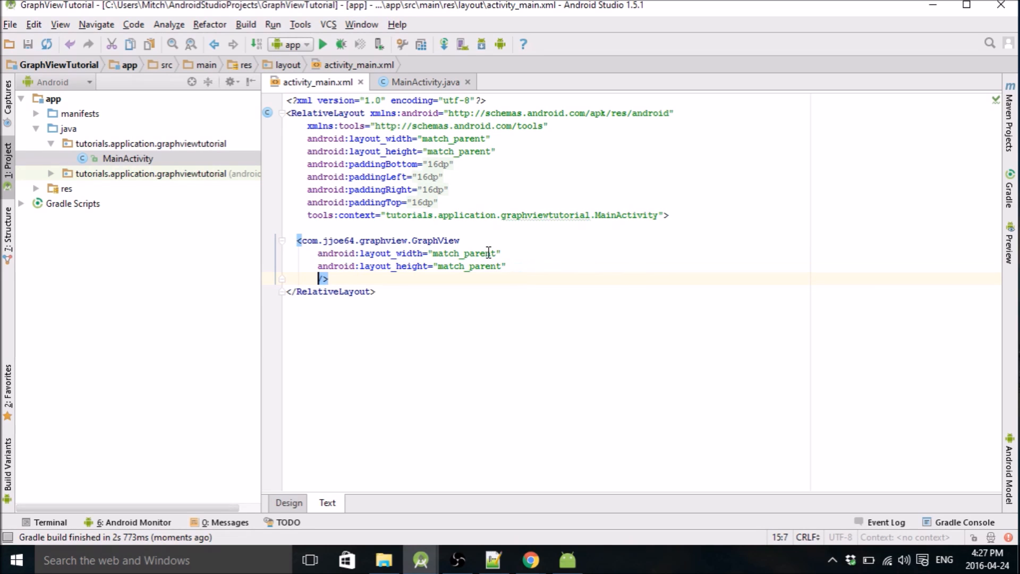
text(android:id=")
key(Return)
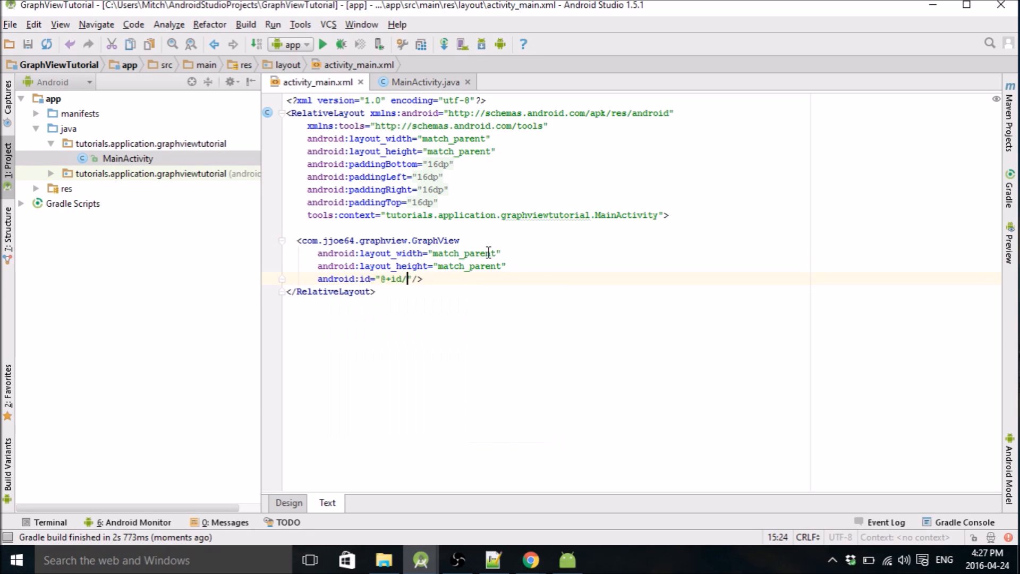
text(@+id/graph)
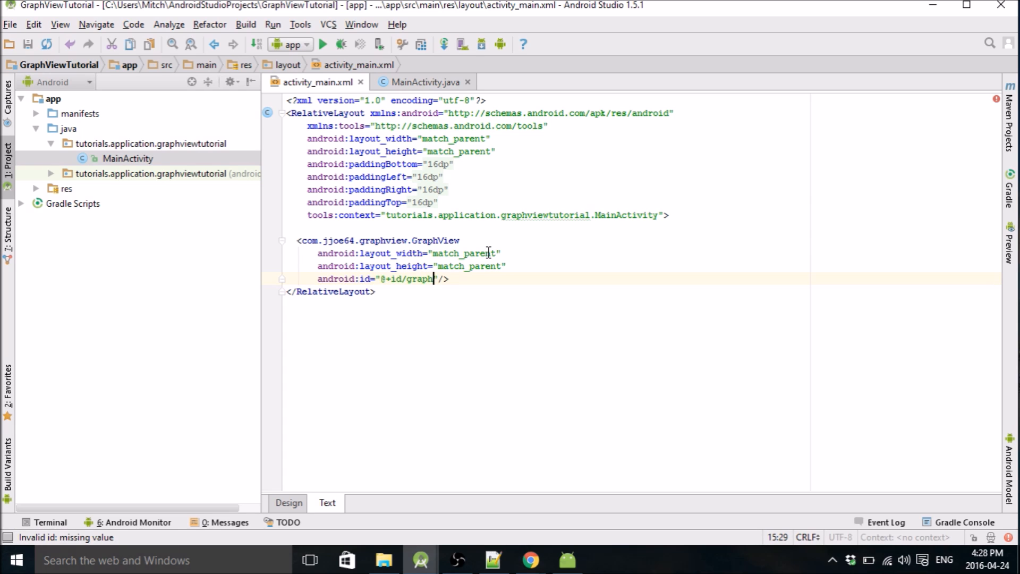
- Preview the layout in the Design view and return to the XML source
click(288, 503)
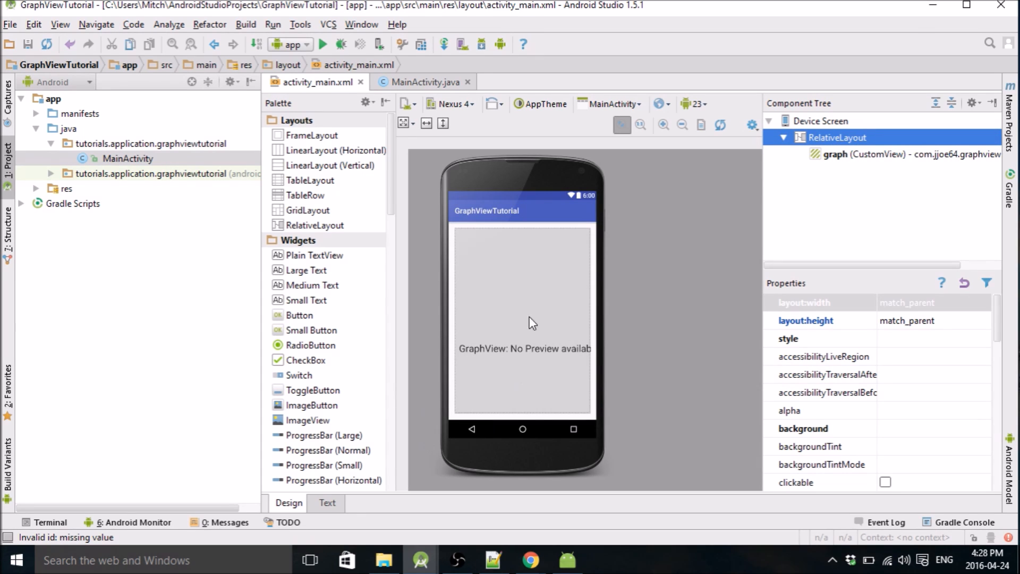
click(328, 503)
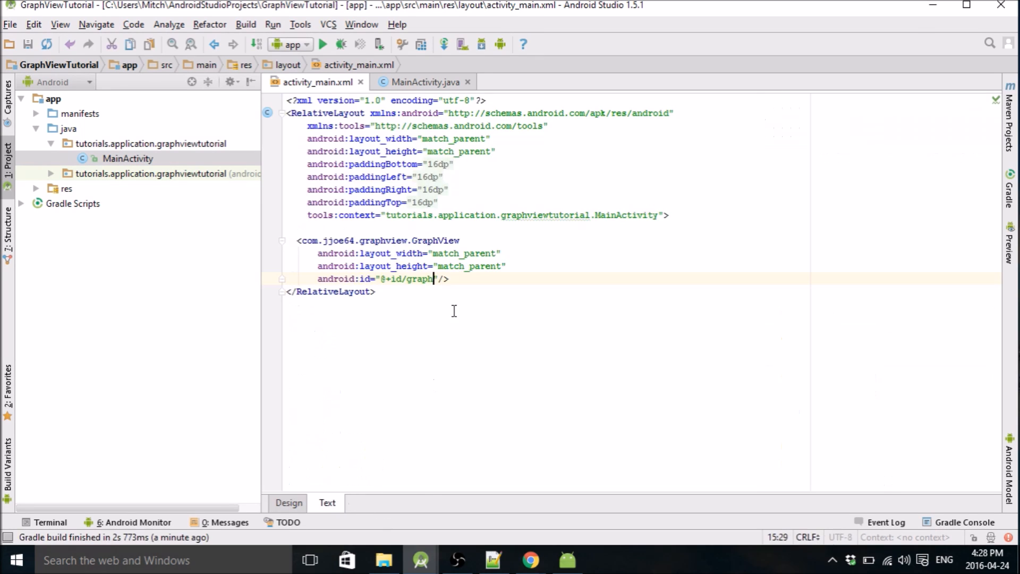
click(426, 82)
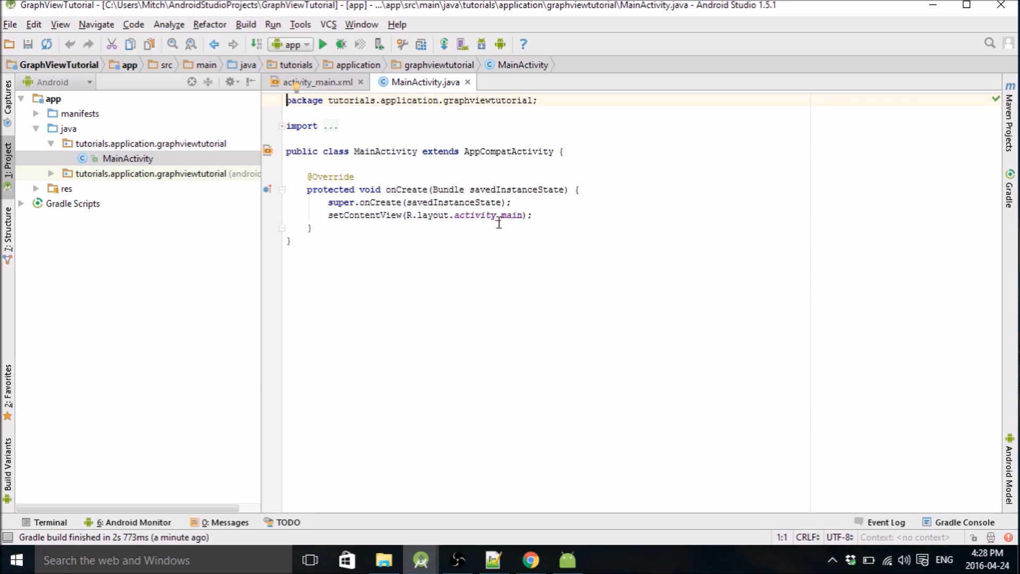
- Declare a LineGraphSeries<DataPoint> series field at the top of MainActivity with its import
click(579, 150)
key(Return)
key(Return)
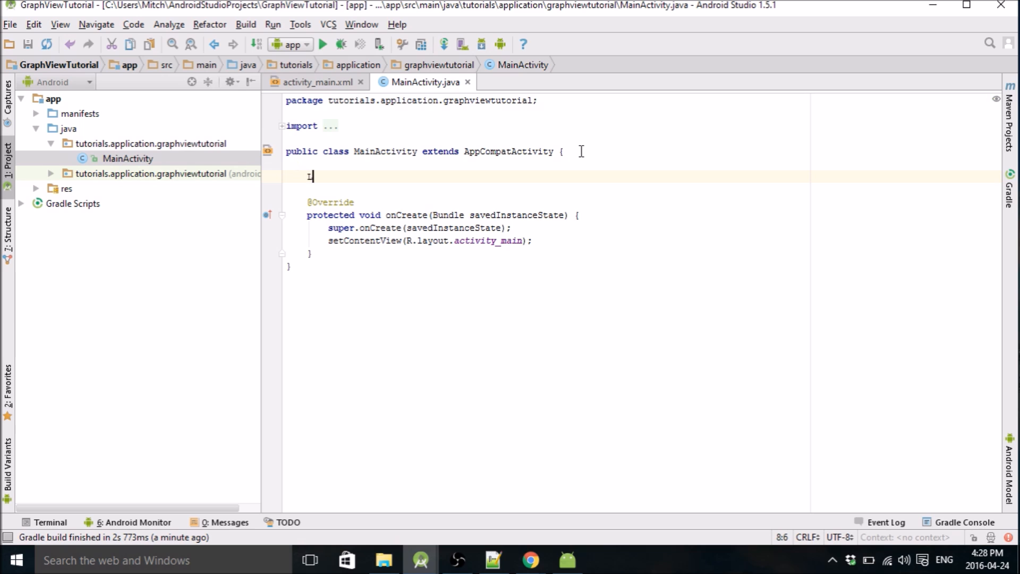
text(LineGr)
key(Return)
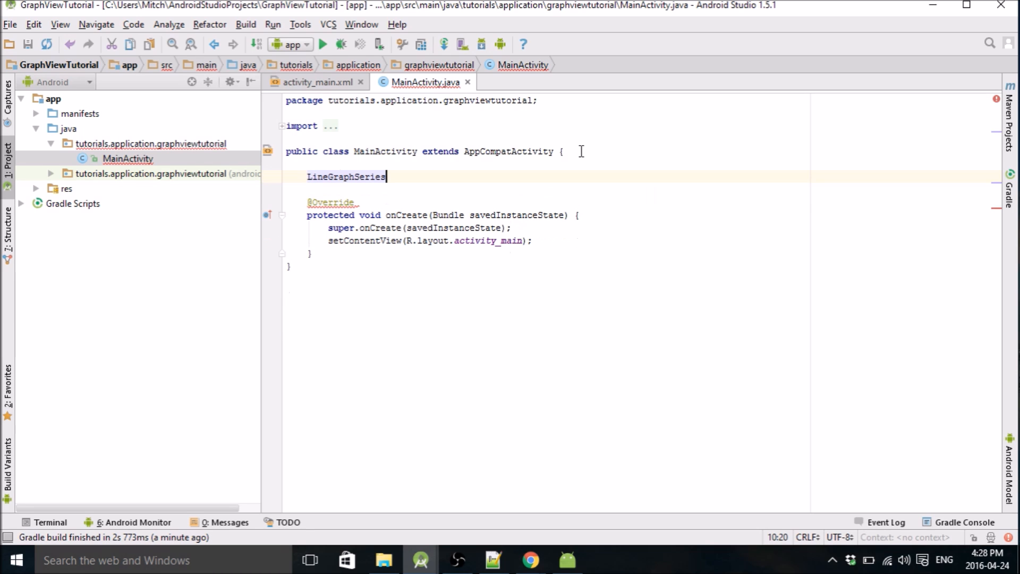
text(<DataPo)
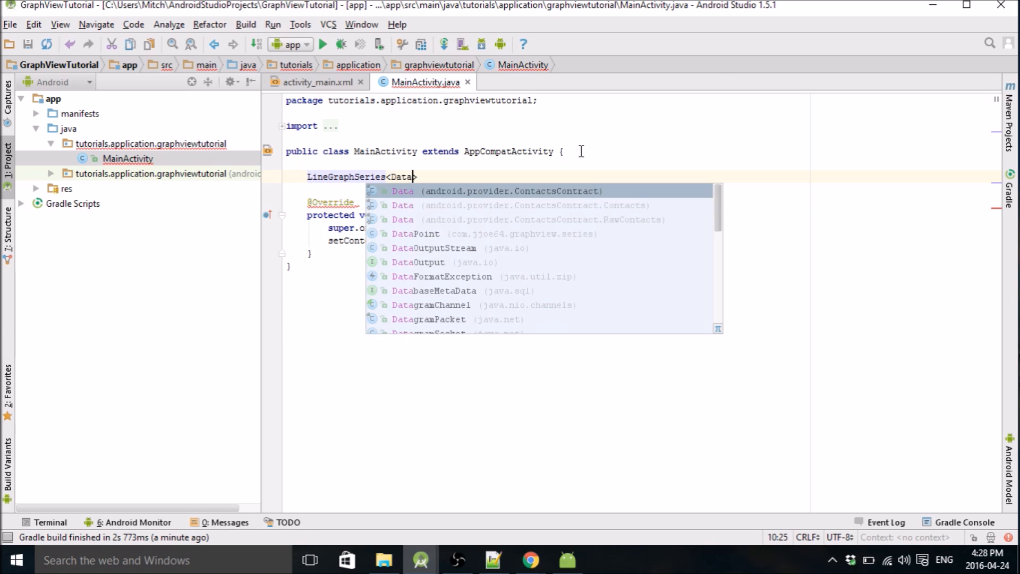
text(int>)
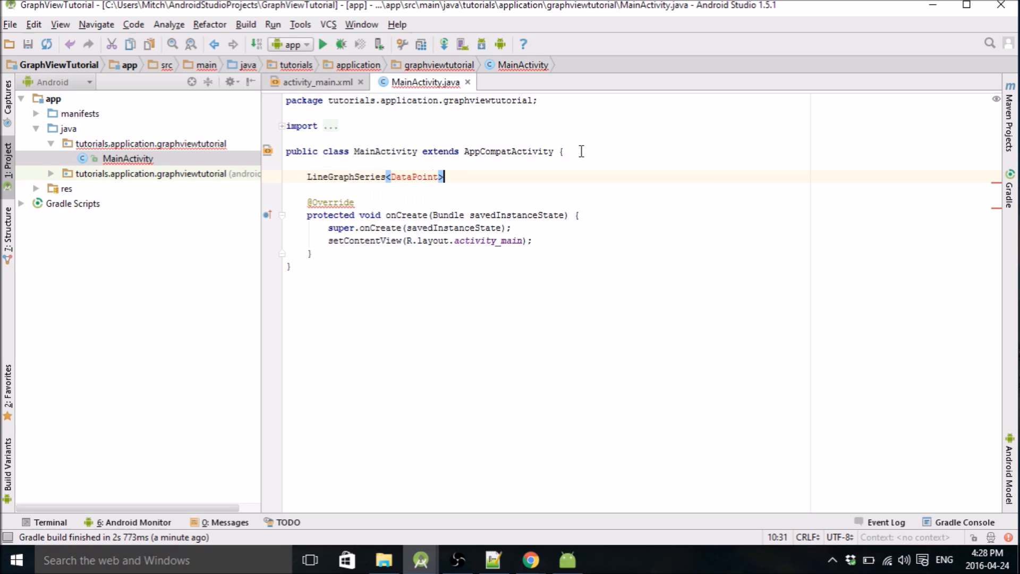
text( series;)
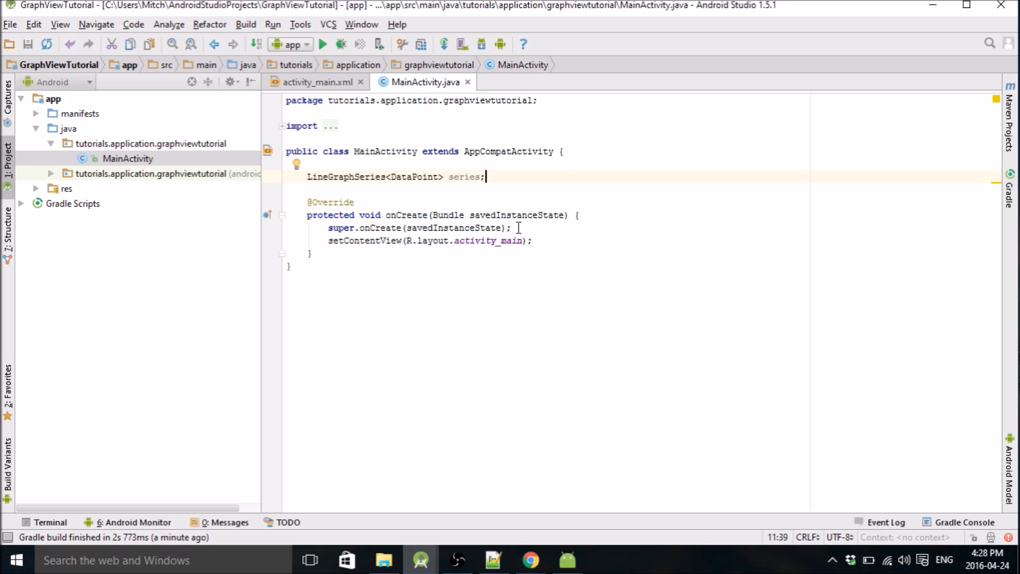
- In onCreate after setContentView, declare double y, x; and set x = -5.0
click(545, 241)
key(Return)
key(Return)
text(double y,)
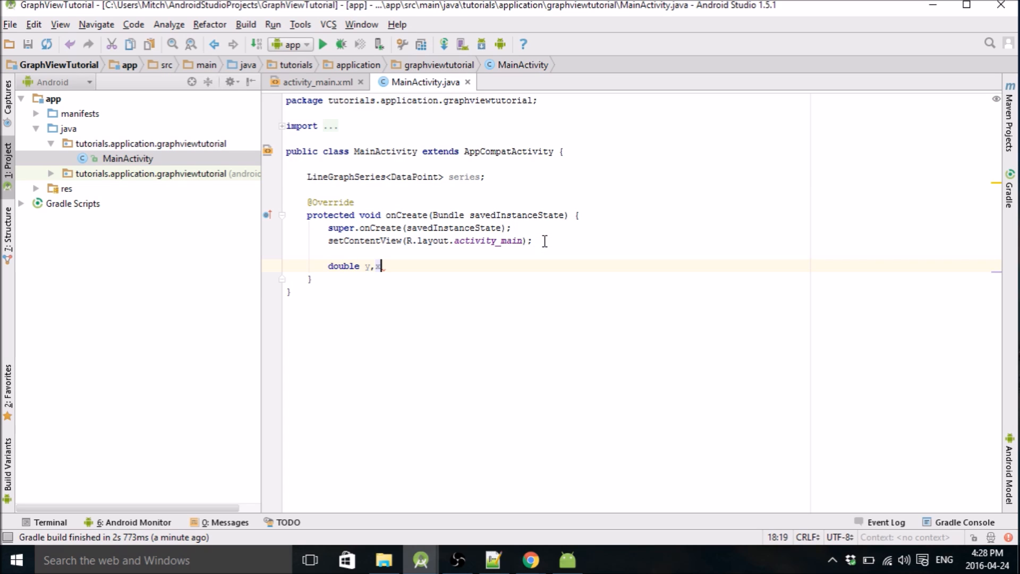
text(x;)
key(Return)
text(x = 0)
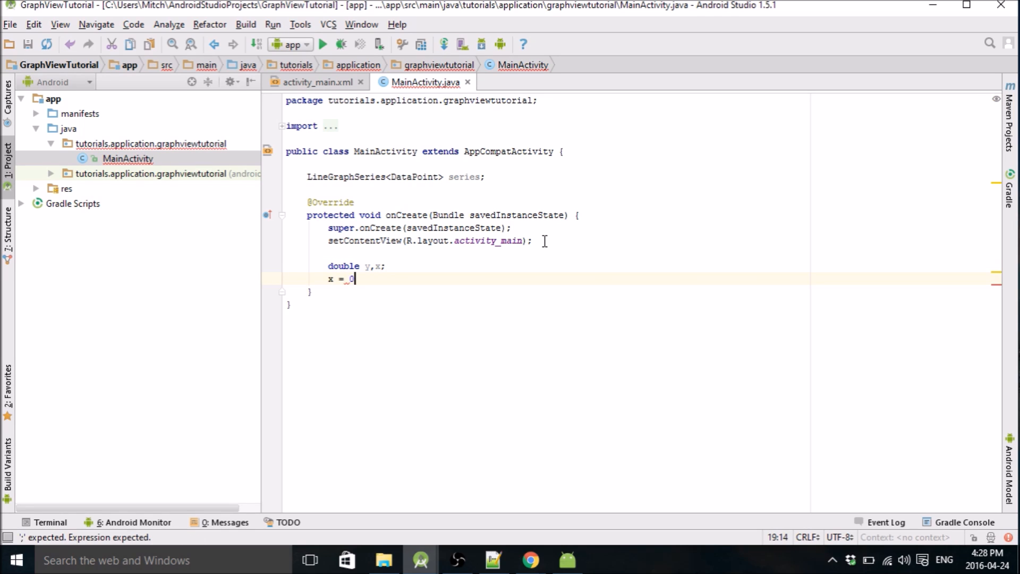
text(5.0)
key(BackSpace)
key(BackSpace)
key(BackSpace)
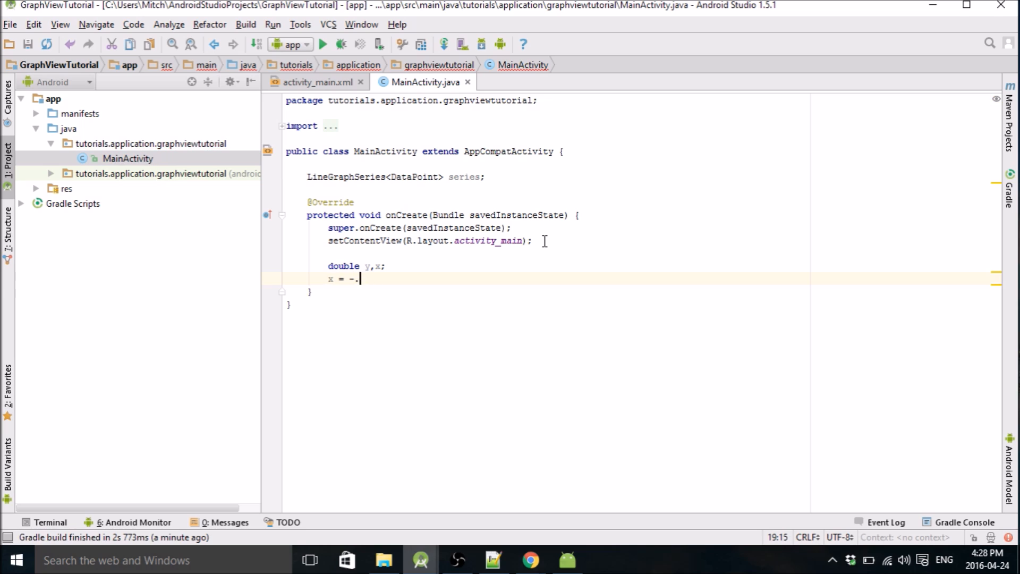
text(5.0;)
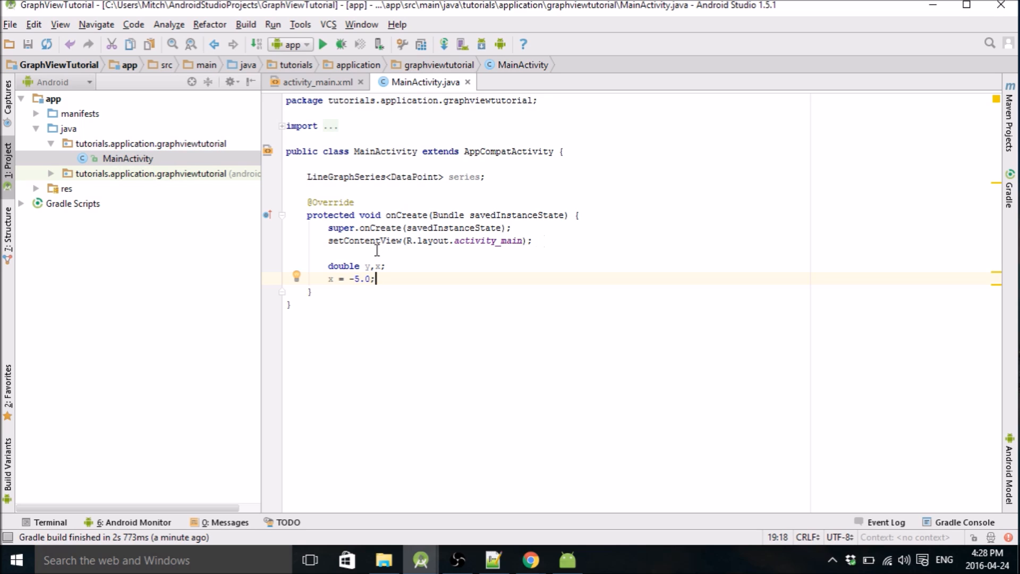
key(Return)
text(GraphV)
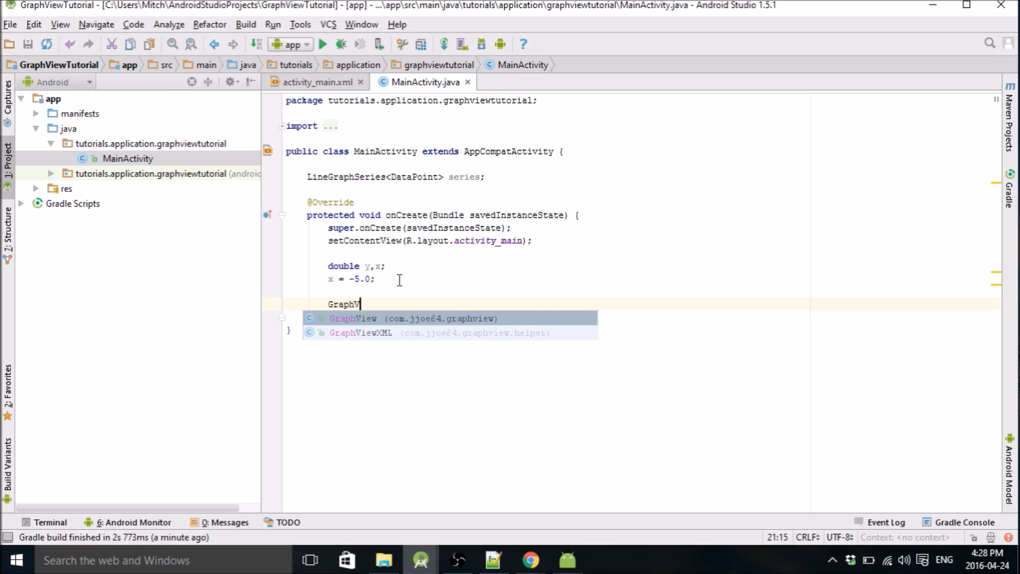
text(iew graph)
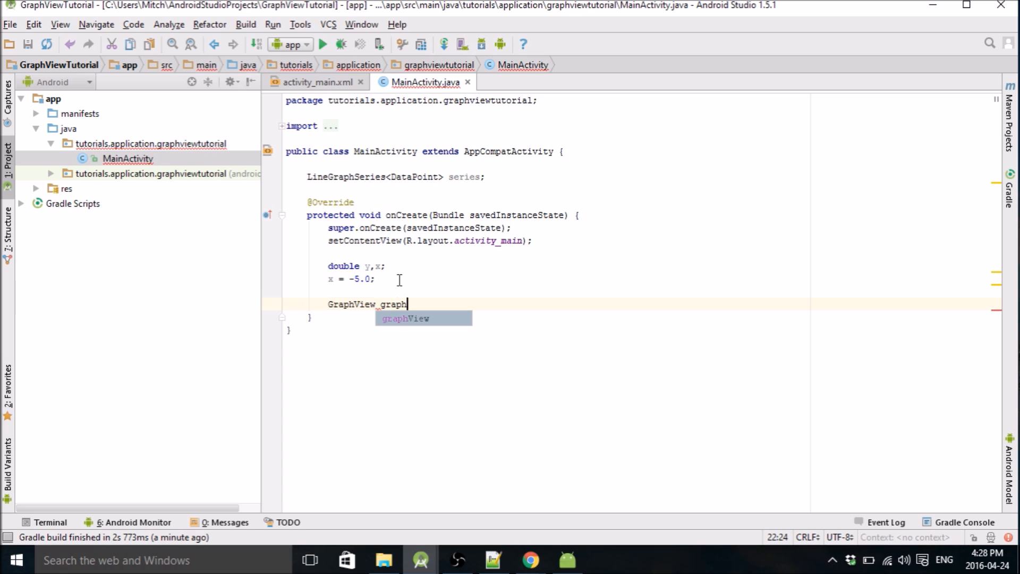
text( = (Graph)
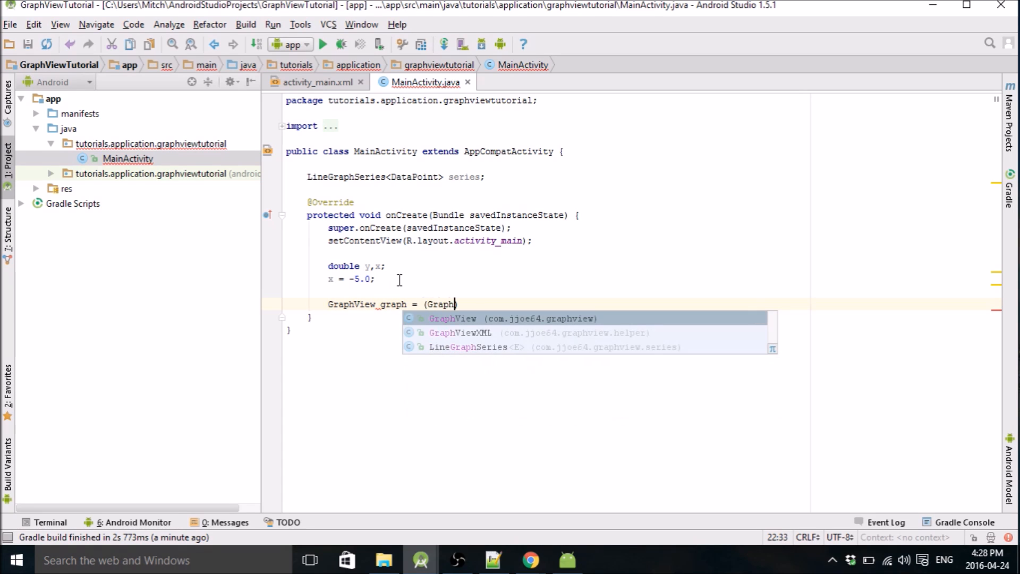
- Look up the GraphView with (GraphView) findViewById(R.id.graph)
key(Tab)
key(End)
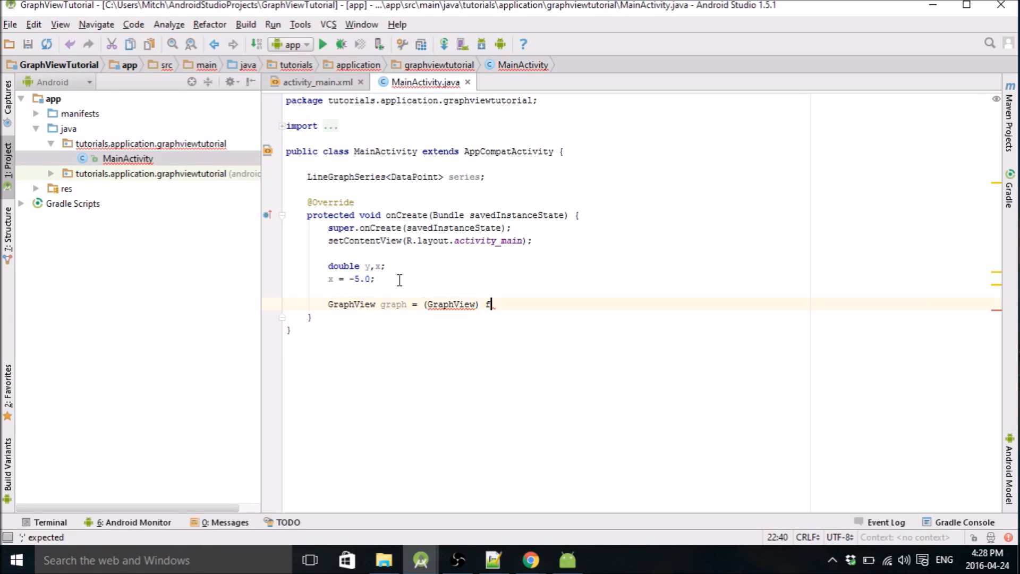
text(ind)
key(BackSpace)
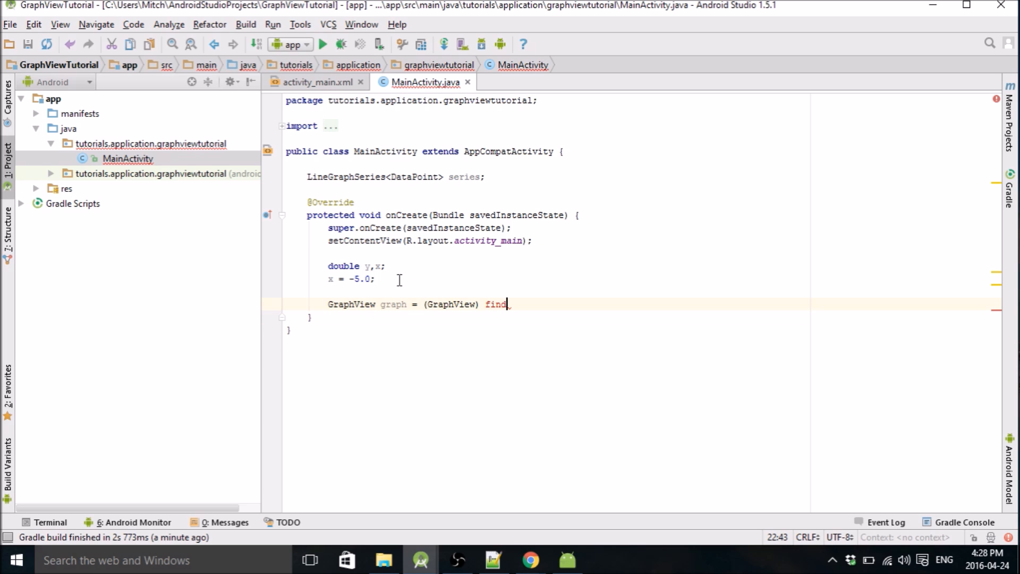
text(f)
key(BackSpace)
text(V)
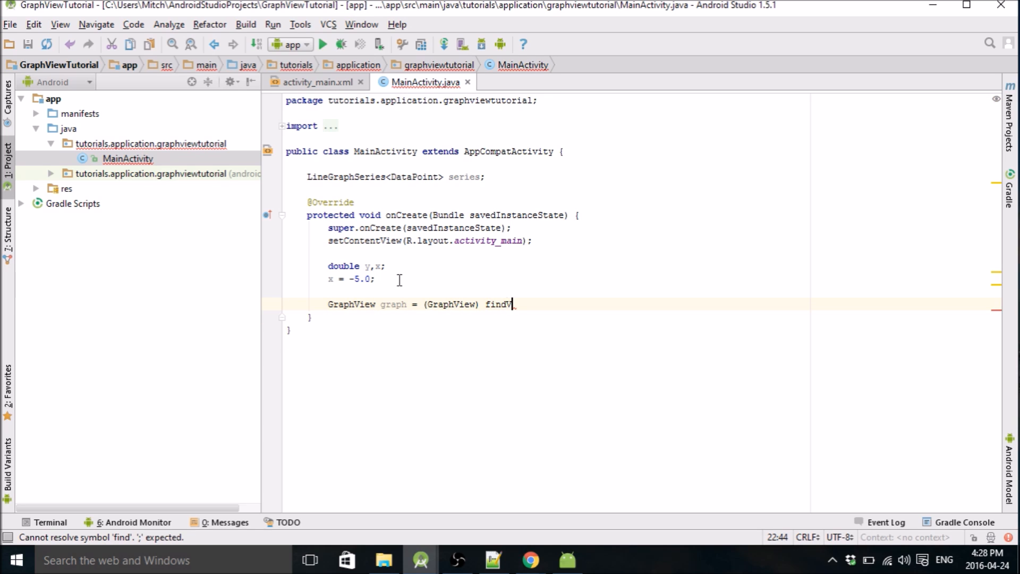
text(i)
key(Tab)
text(R.)
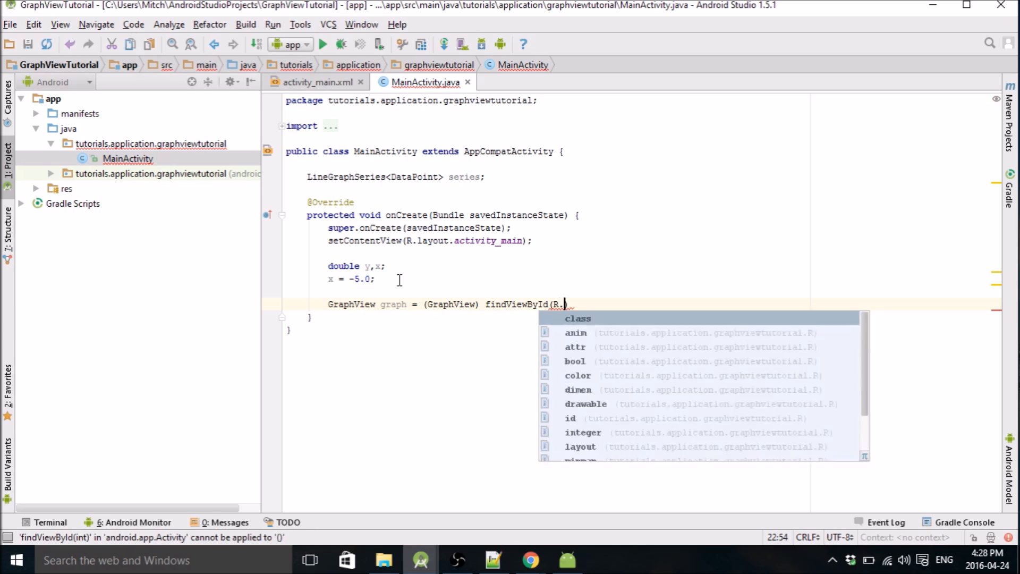
text(id.gra)
key(Tab)
text();)
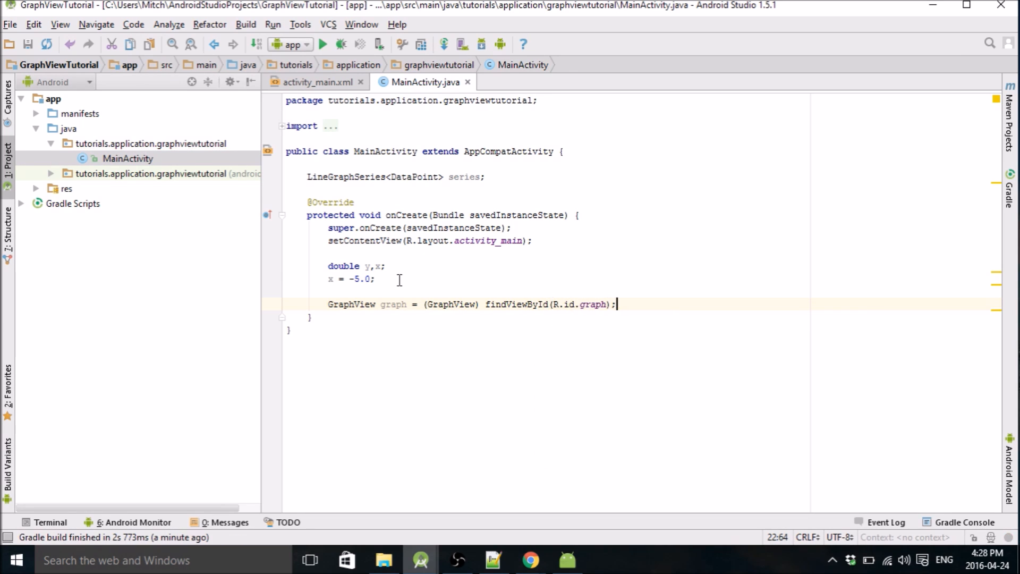
key(Return)
text(s)
text(eries)
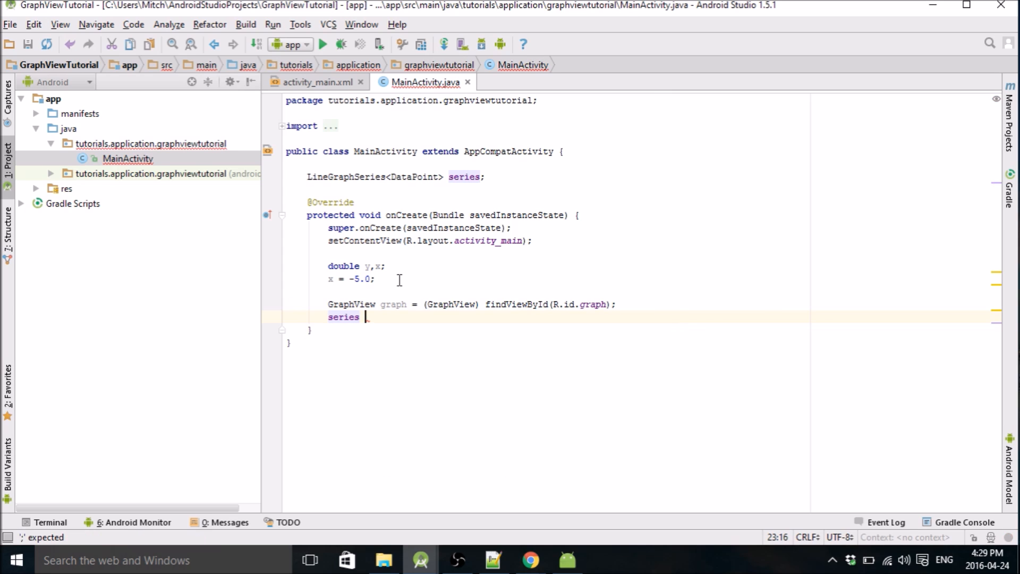
text( = new)
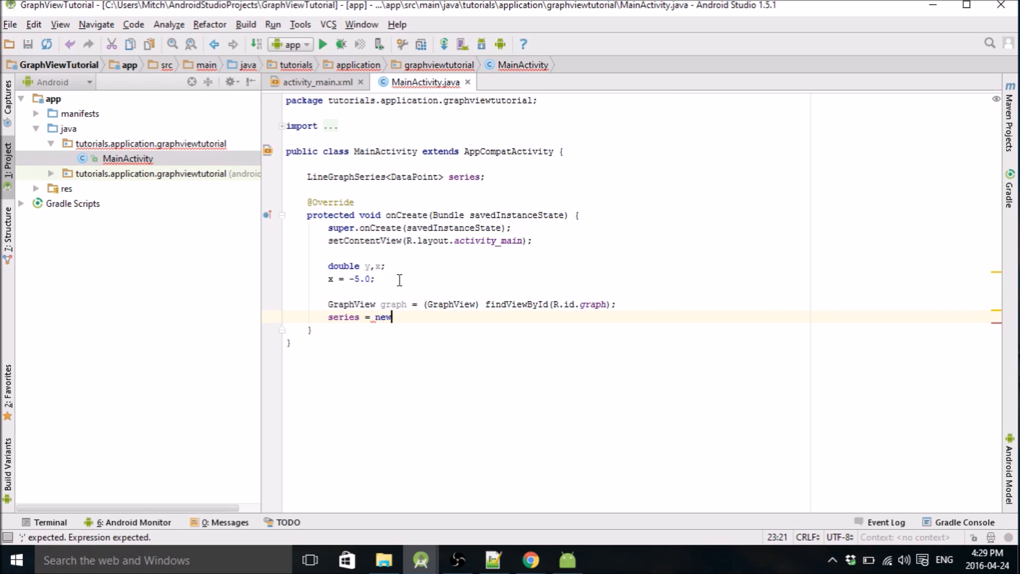
text( L)
- Assign series = new LineGraphSeries<DataPoint>(); on the next line
key(Return)
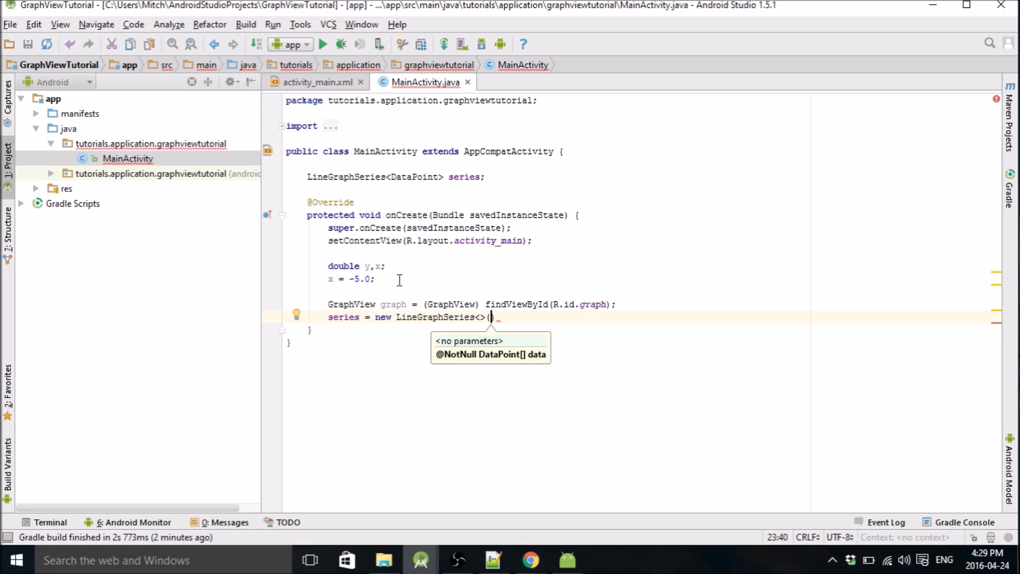
key(Left)
key(Left)
key(Left)
key(Right)
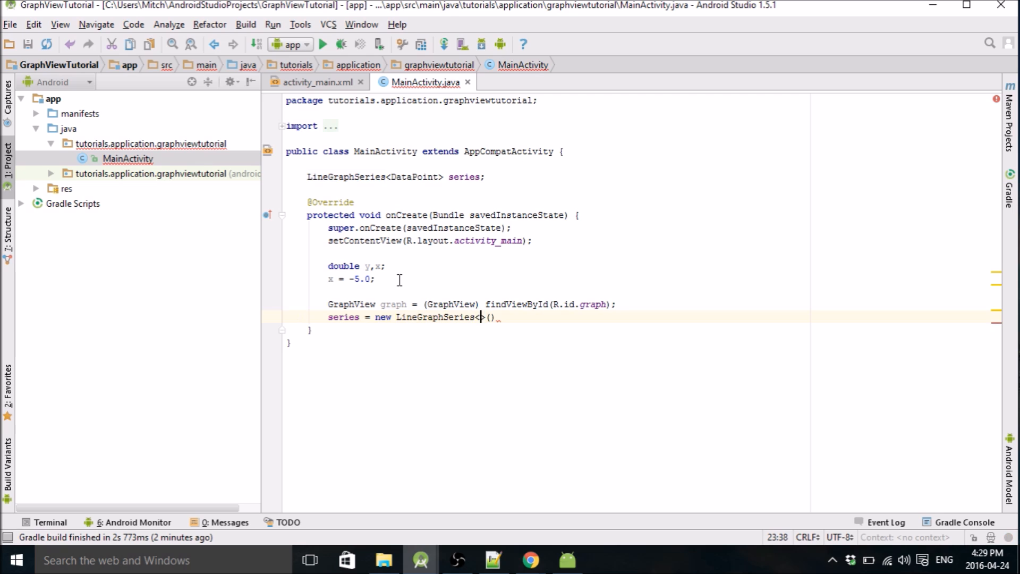
text(DataPoint)
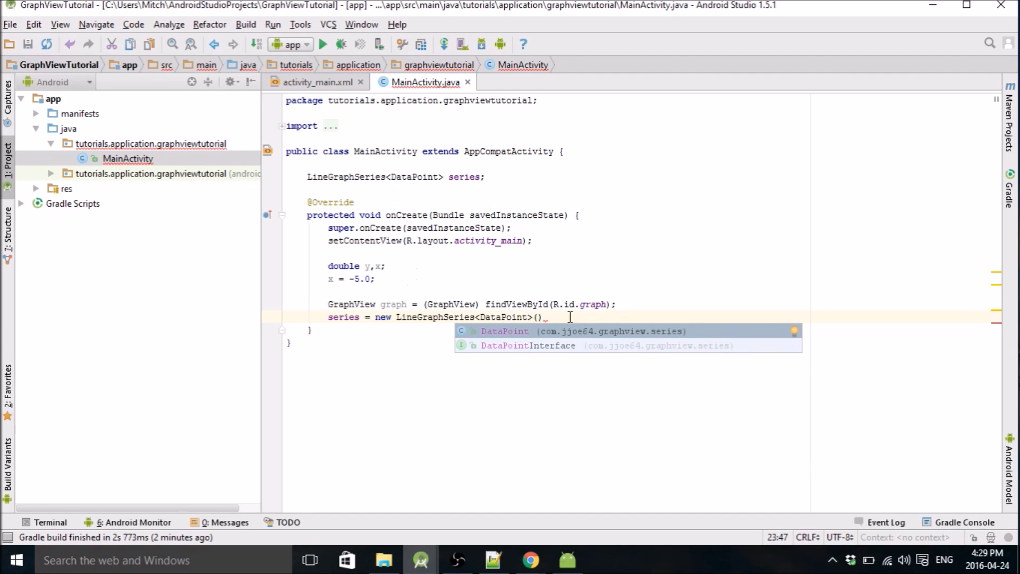
key(End)
text(;)
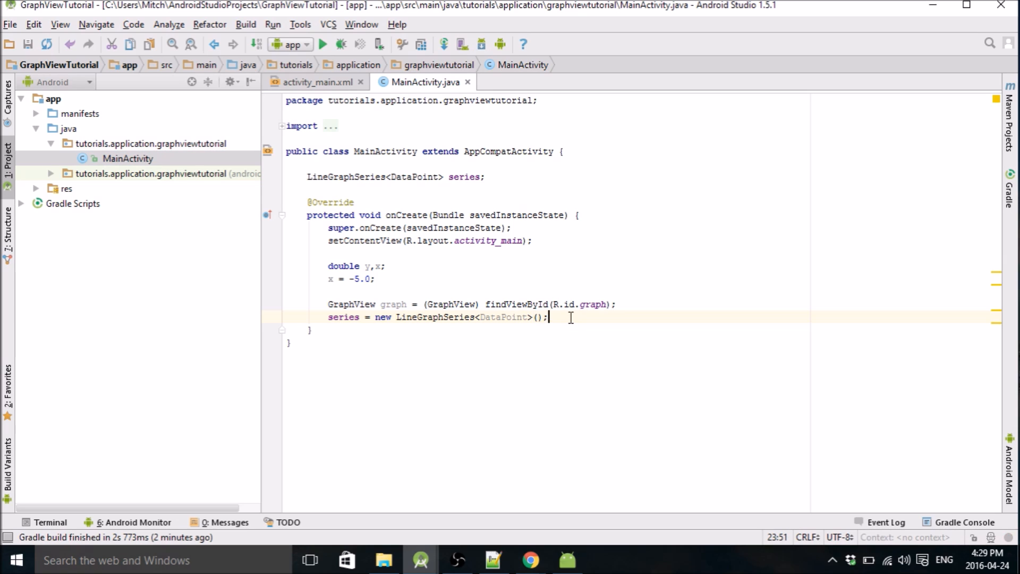
key(Return)
text(for(int )
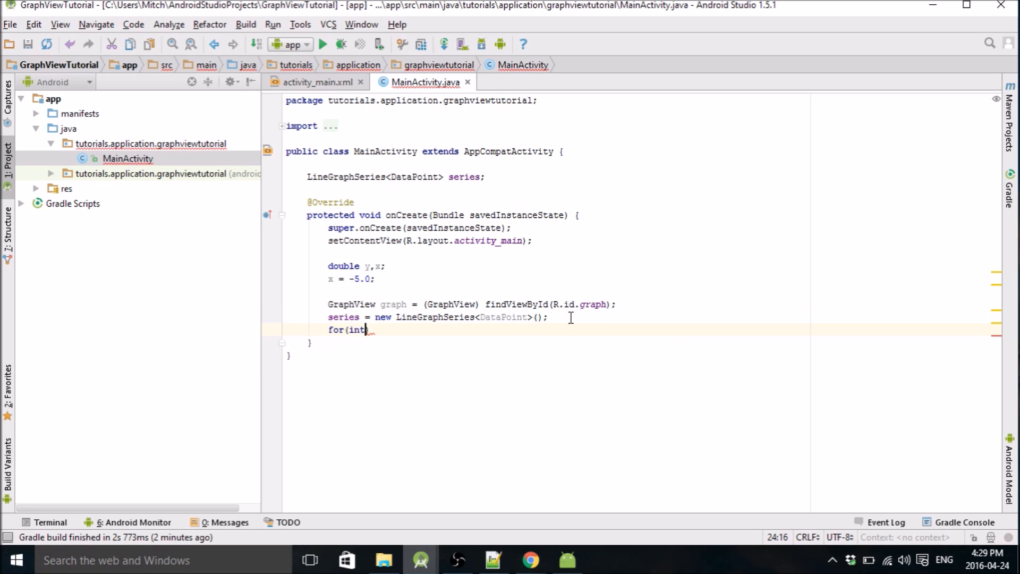
text(i = 0; )
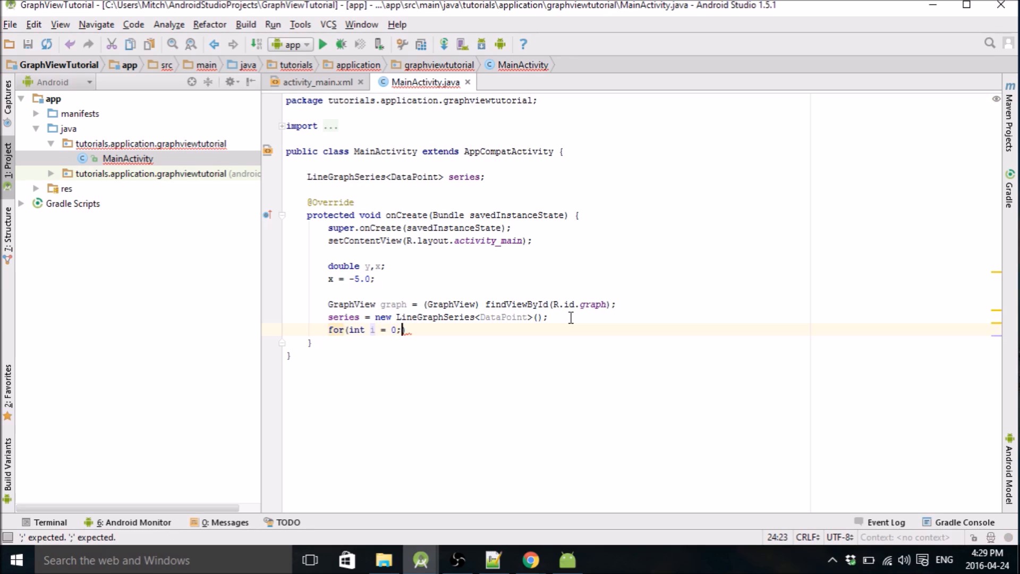
text(i<1)
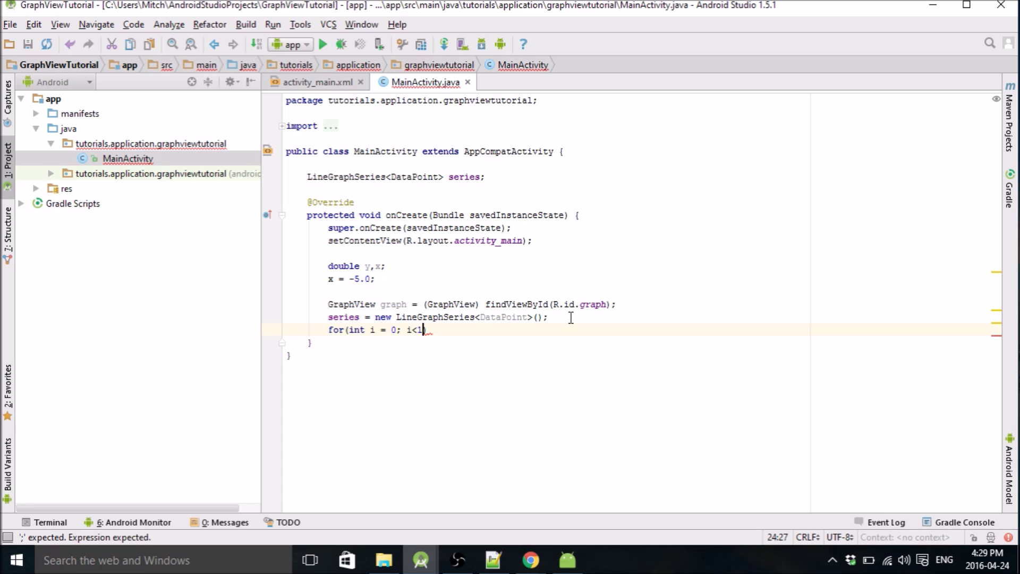
- Write the loop header for(int i = 0; i<500; i++){ and open its body
key(BackSpace)
click(568, 559)
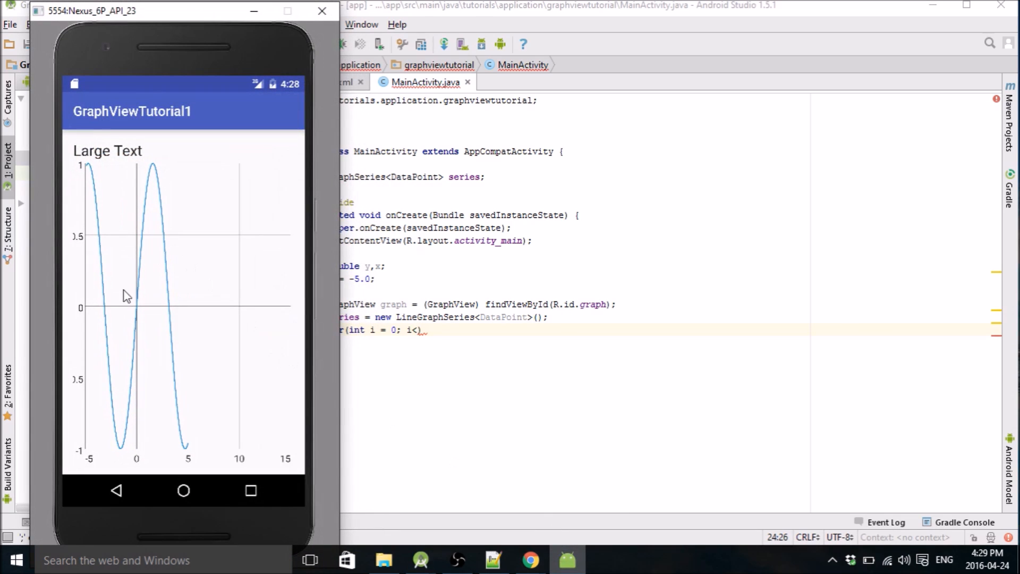
click(421, 330)
text(500; )
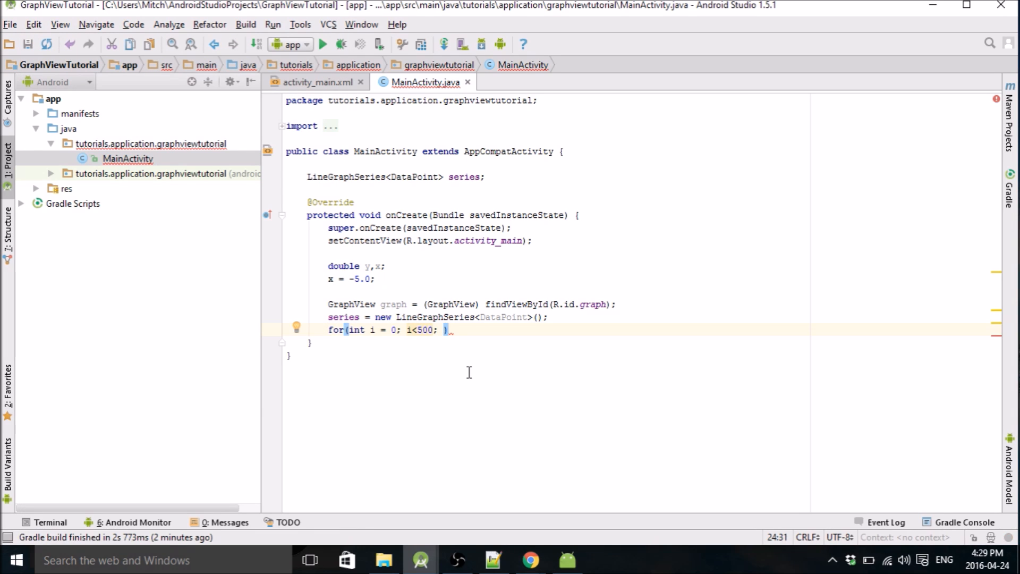
text(i++))
text({)
key(Return)
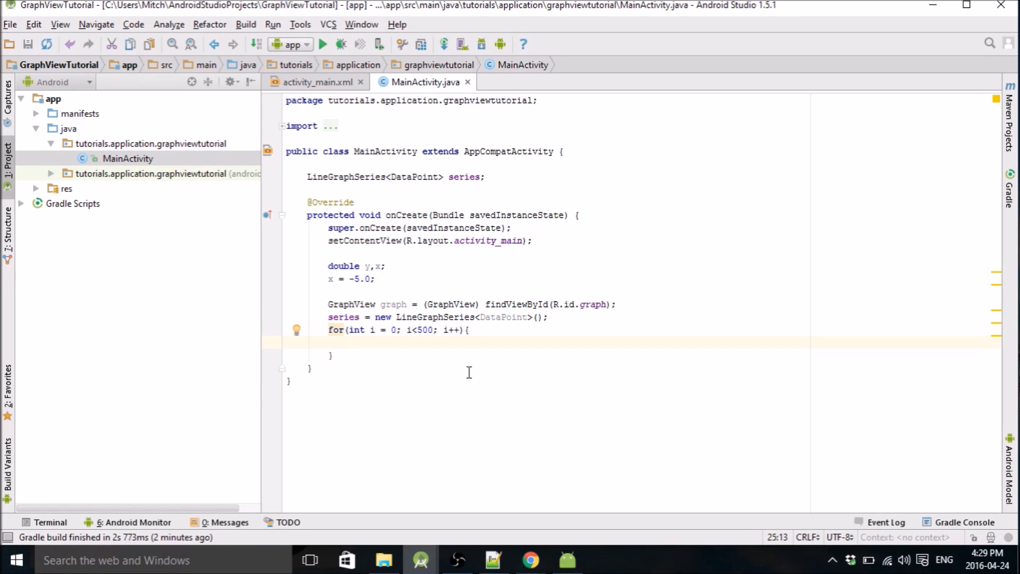
text(x = x )
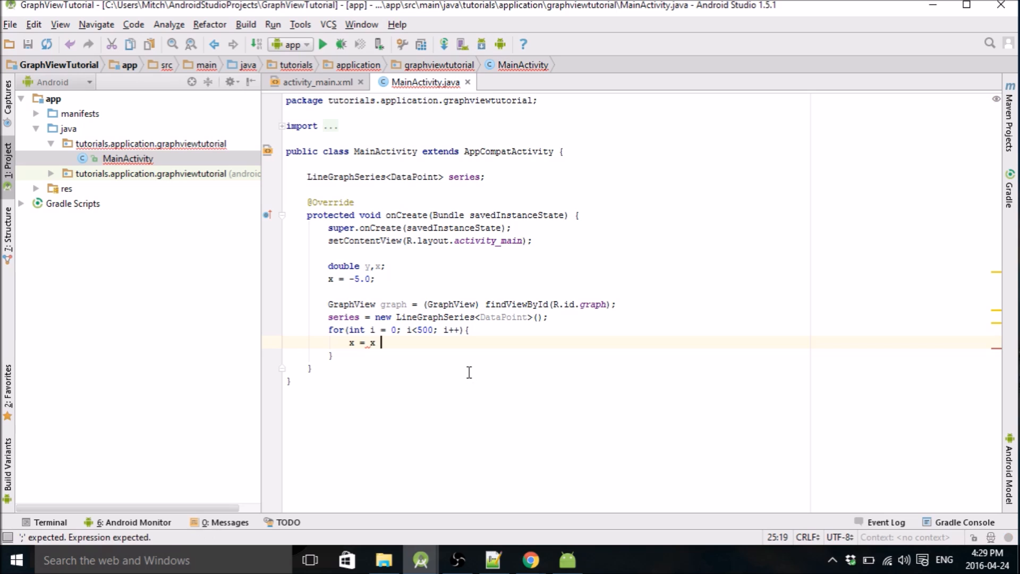
text(+ 0.1;)
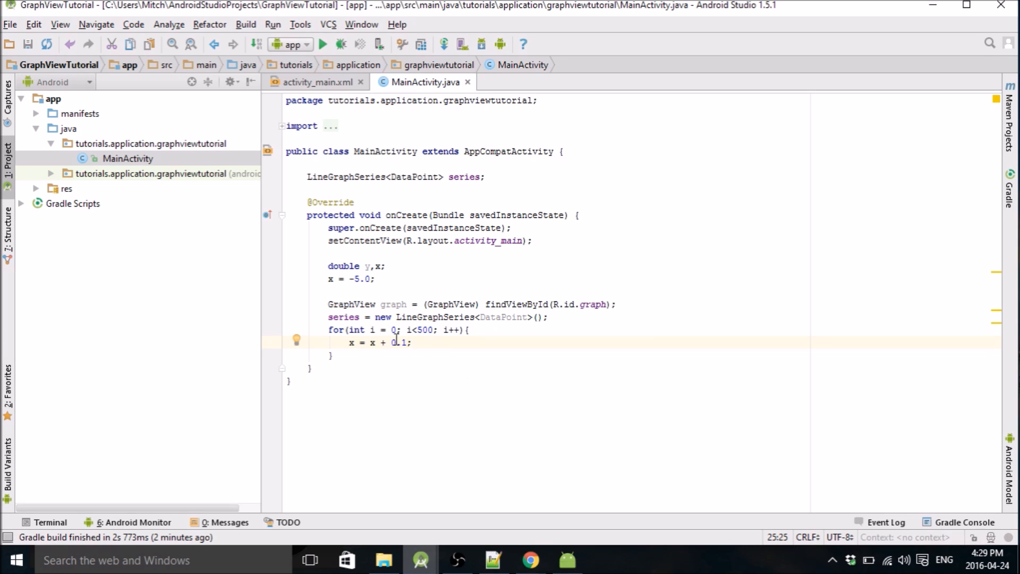
- Step x forward with x = x + 0.1; inside the loop, checking the 0.1 value against the emulator graph
drag(411, 343, 350, 342)
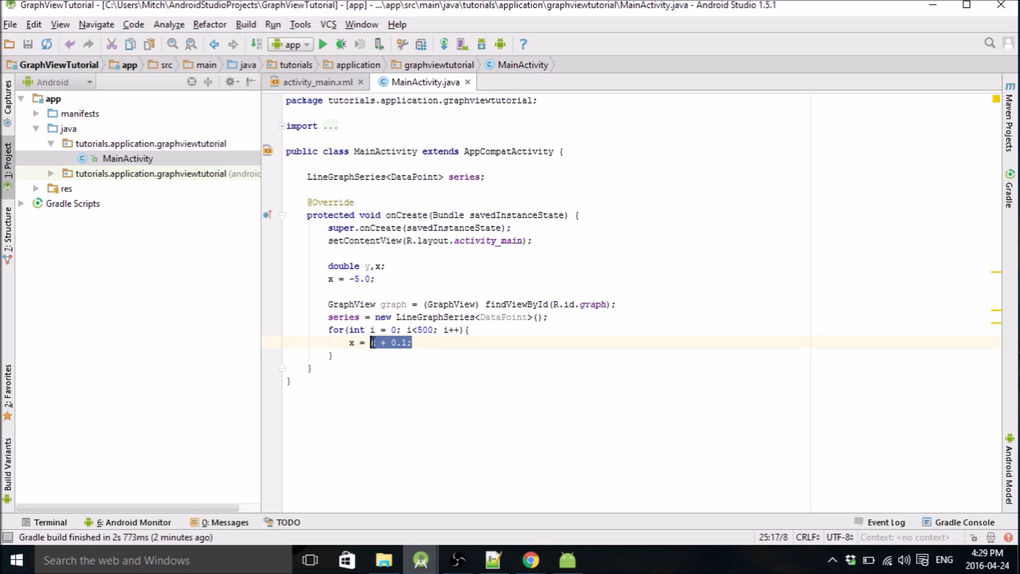
click(409, 343)
drag(407, 343, 392, 342)
click(417, 342)
click(568, 560)
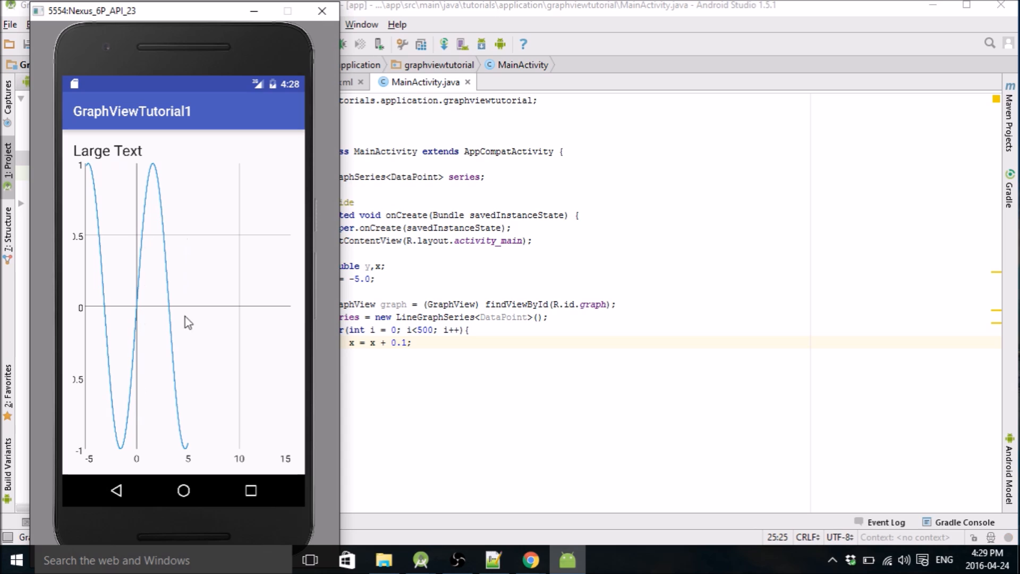
click(427, 340)
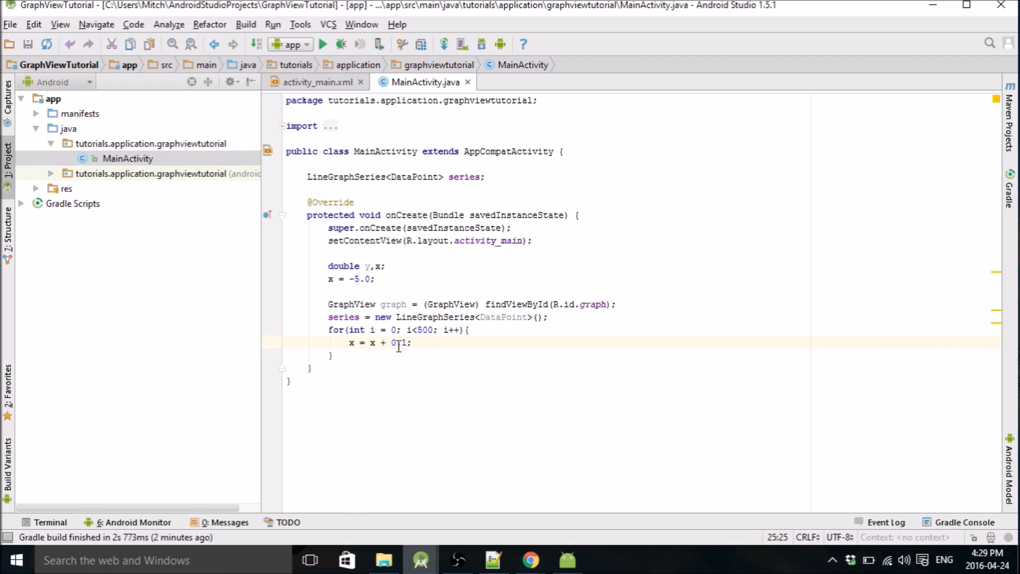
key(Left)
click(567, 561)
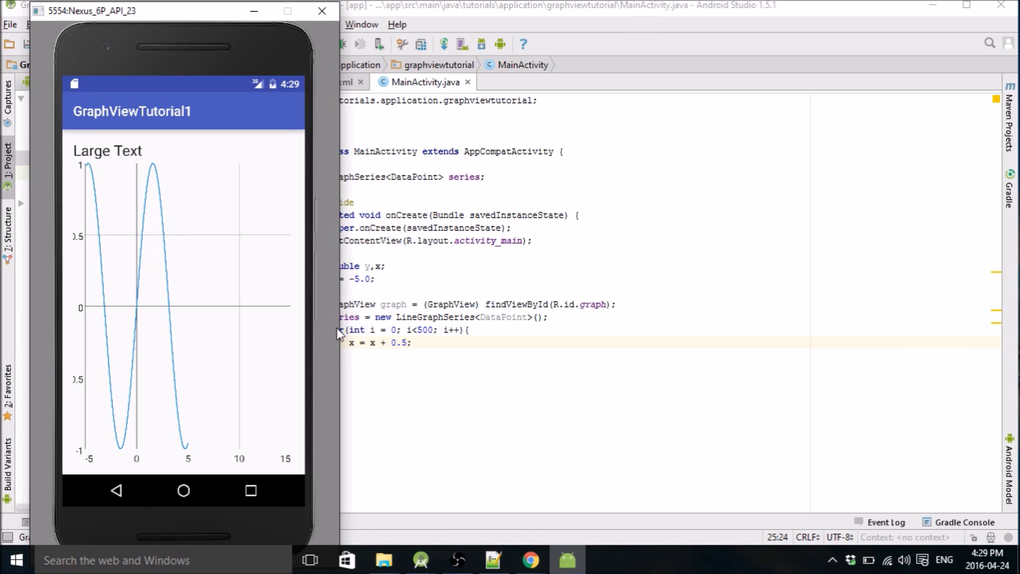
click(415, 342)
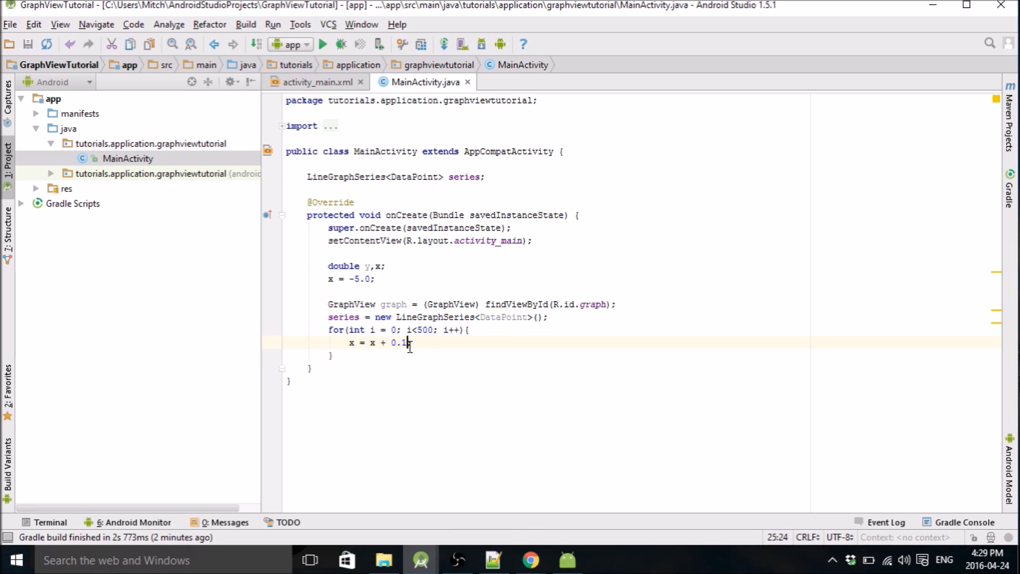
key(Right)
- Replace the old y formula 5*x +1 with y = Math.sin(x); inside the loop
key(Return)
text(y = Math)
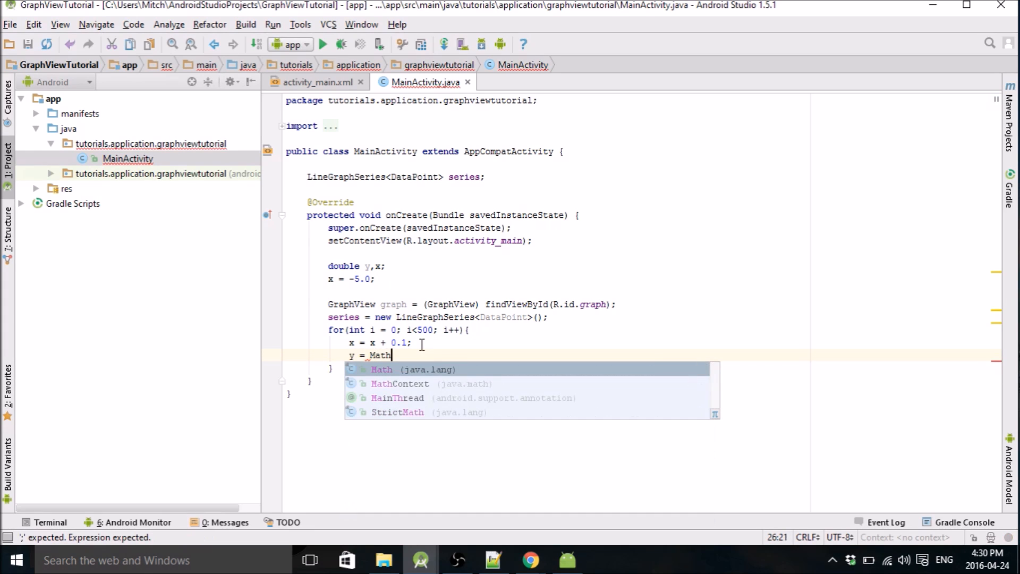
text(.sin)
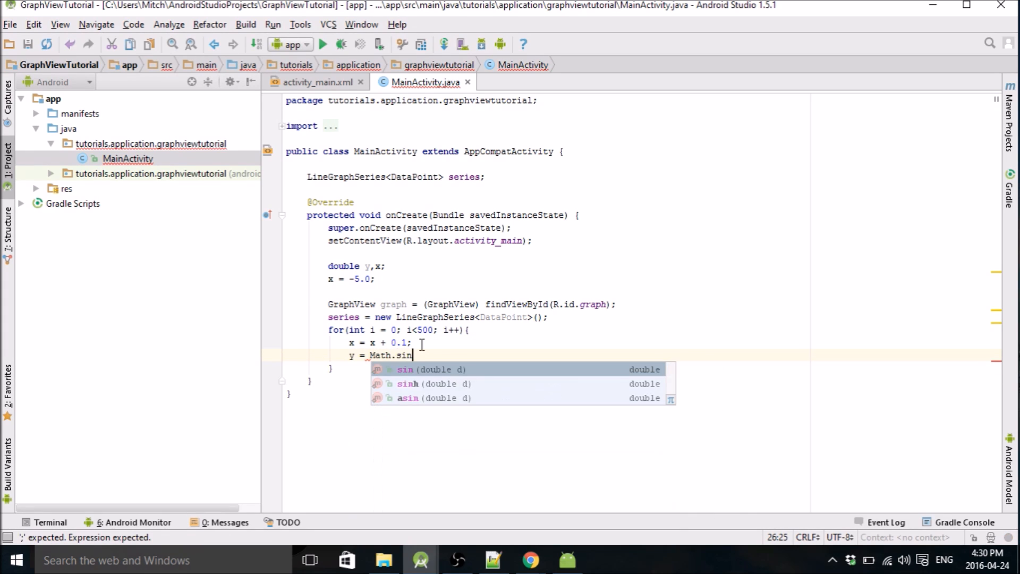
text((x);)
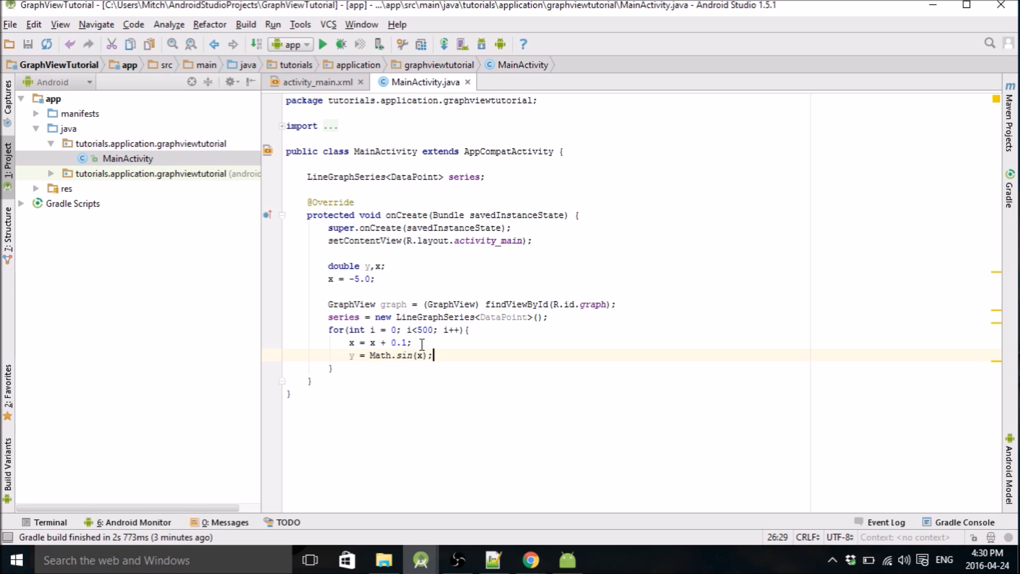
drag(436, 355, 370, 356)
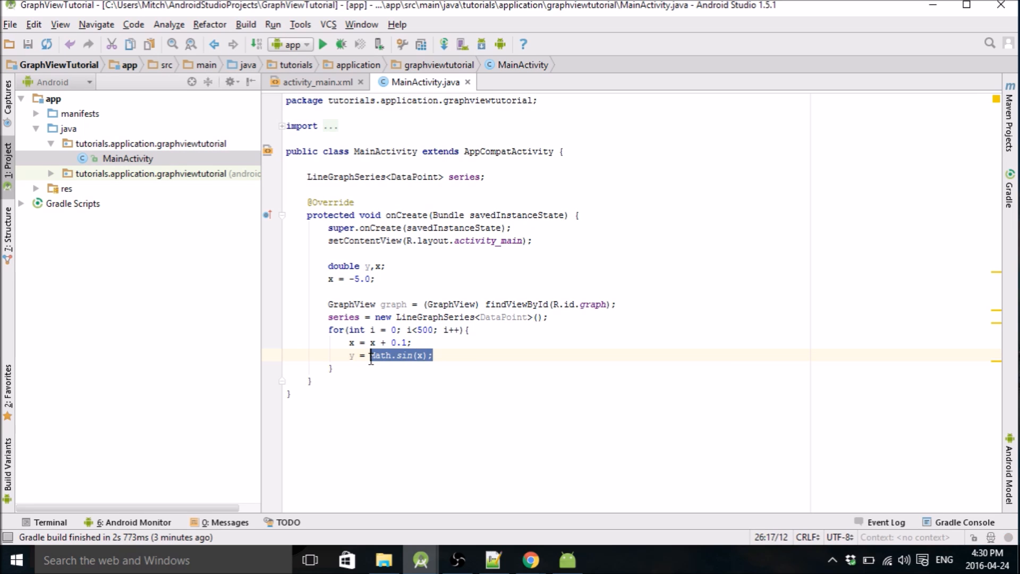
text(5*x)
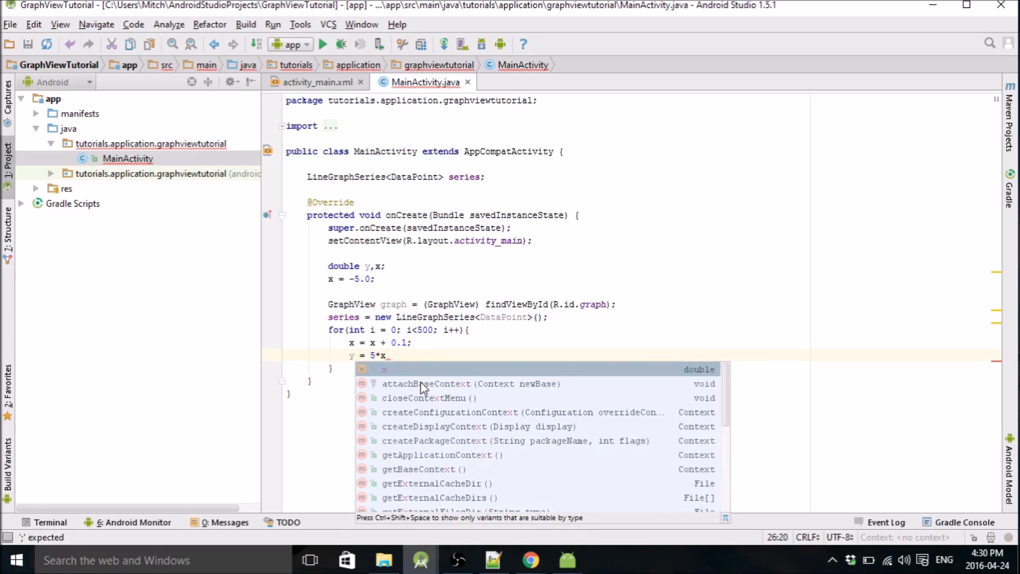
text( +1;)
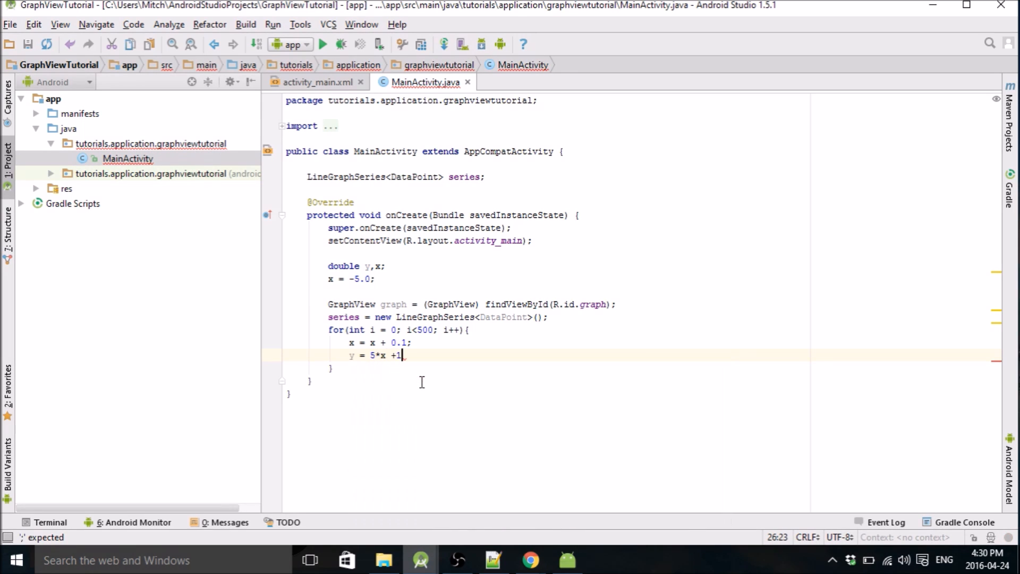
drag(408, 355, 371, 356)
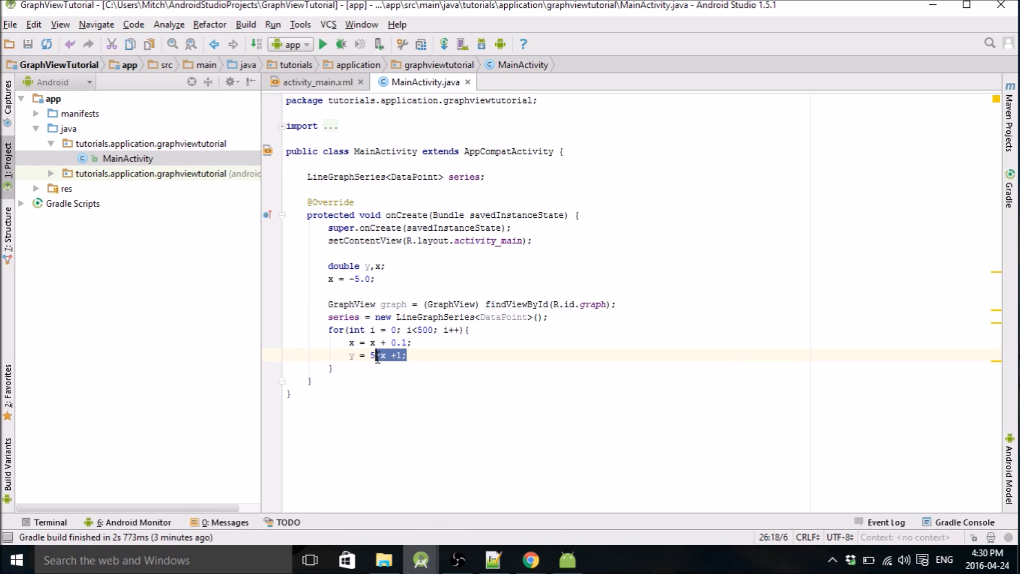
text(Math)
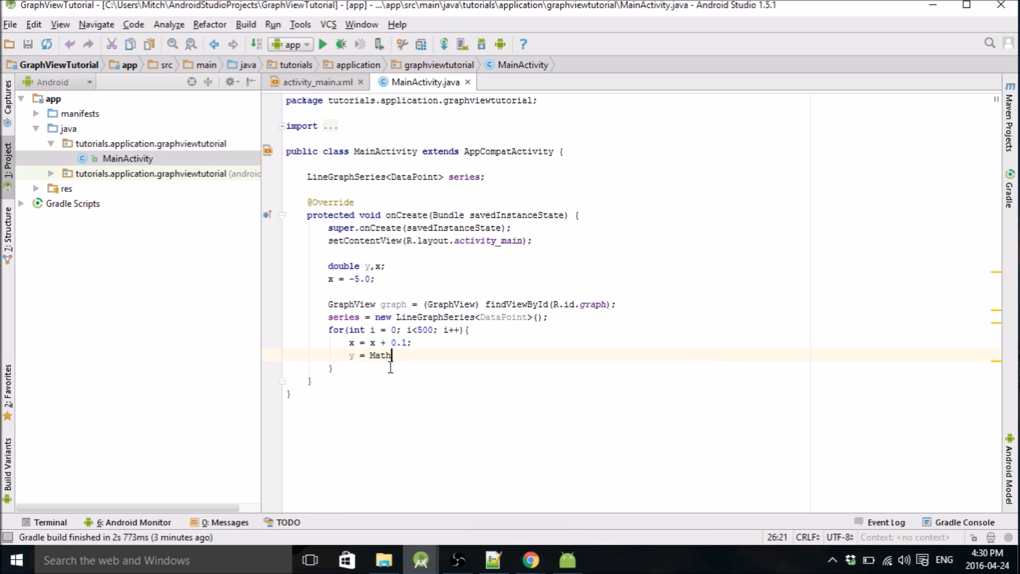
text(.sin(x);)
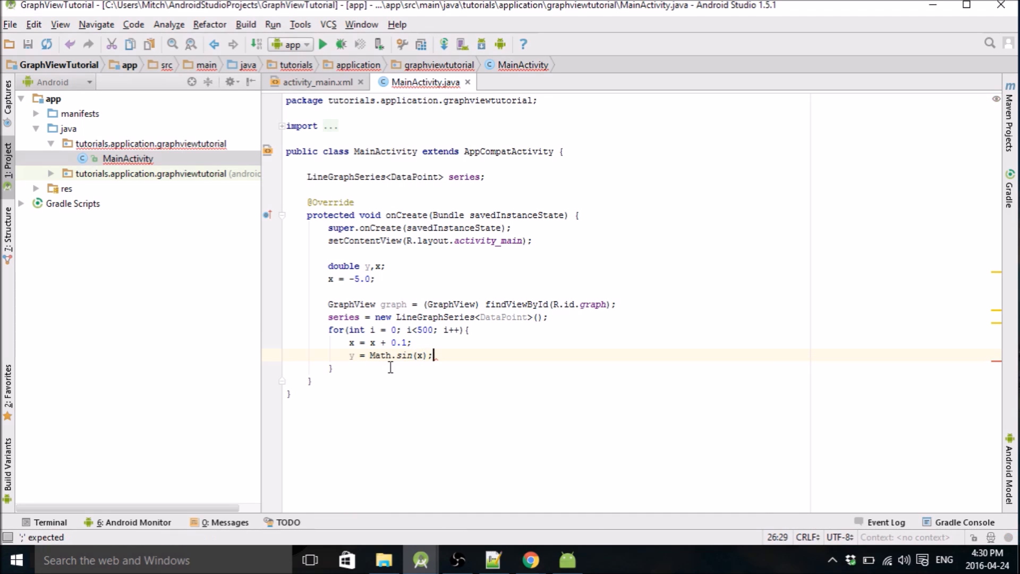
key(Return)
text(series.)
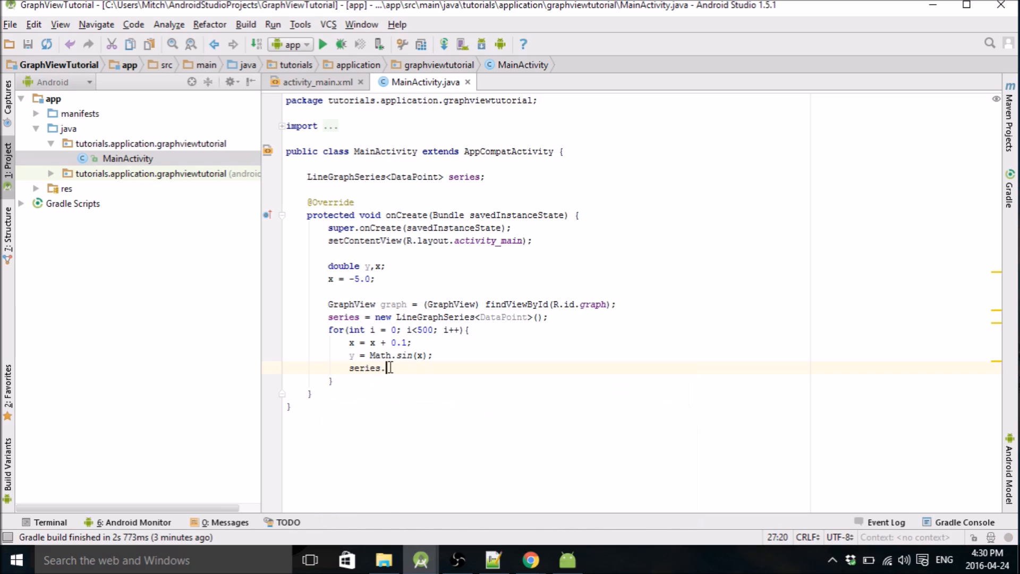
text(app)
- Complete the loop body with series.appendData(new DataPoint(x, y), true, 500);
key(Escape)
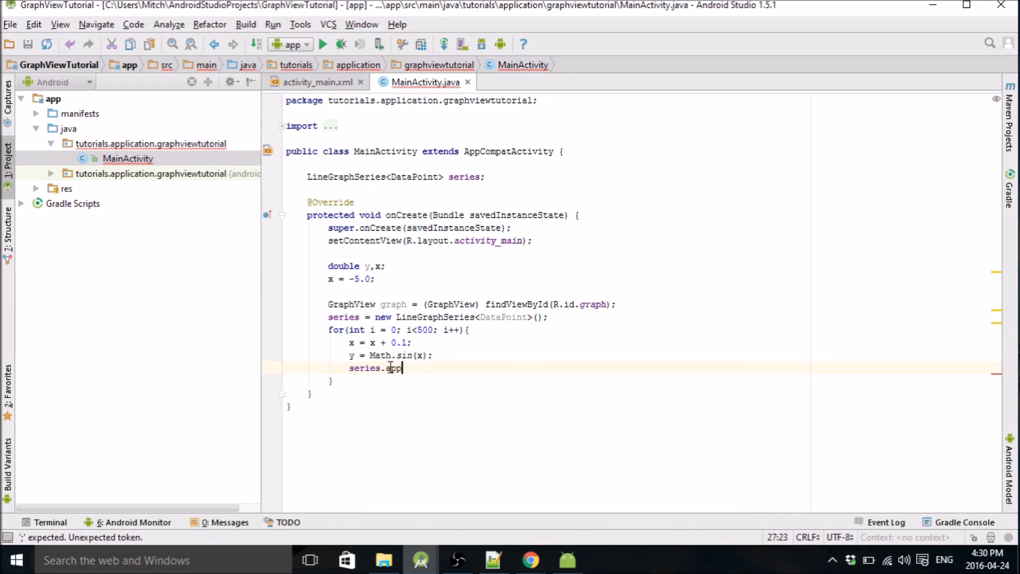
text(end)
key(Tab)
text(;)
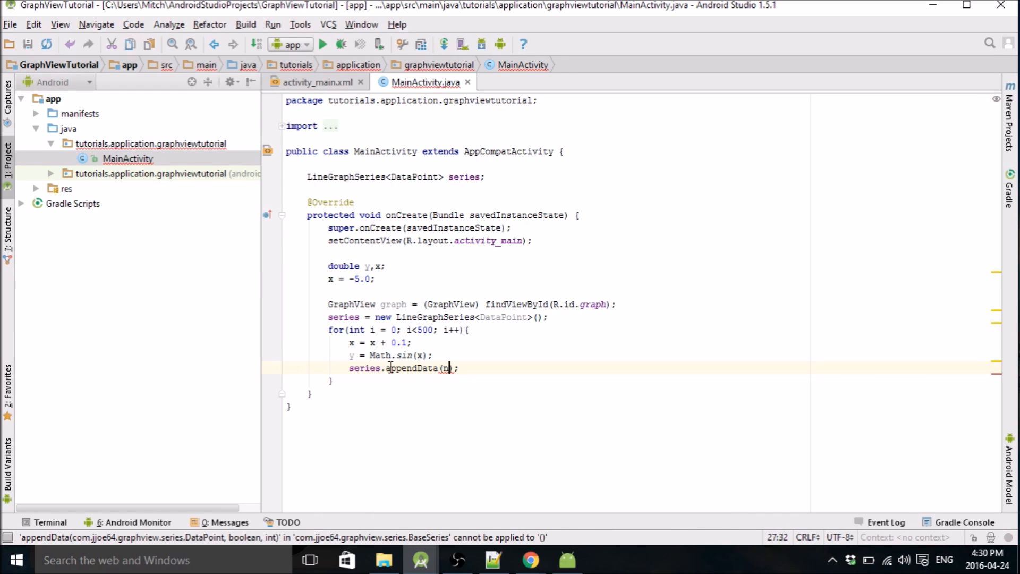
text(new DA)
key(Tab)
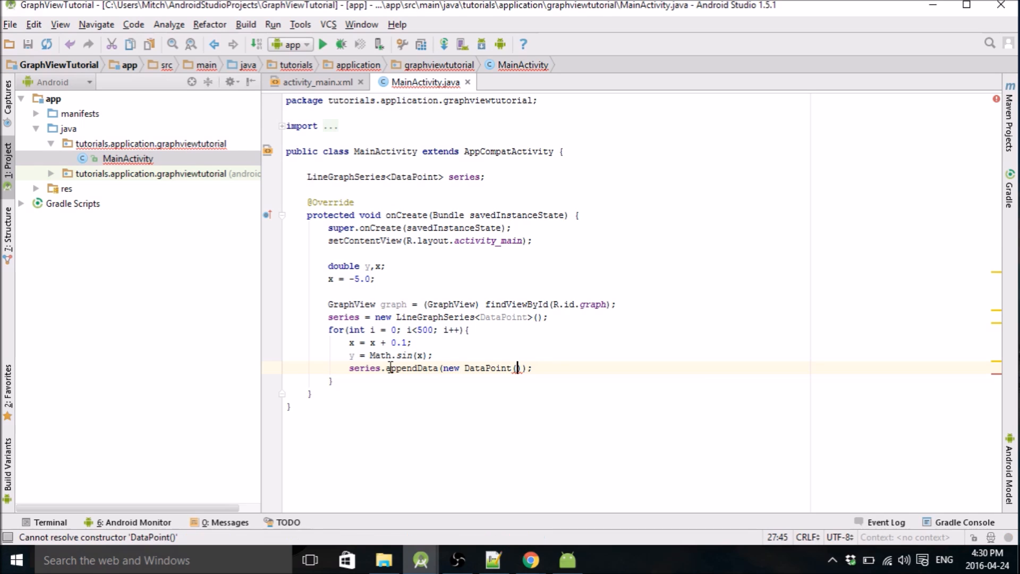
text(x, y)
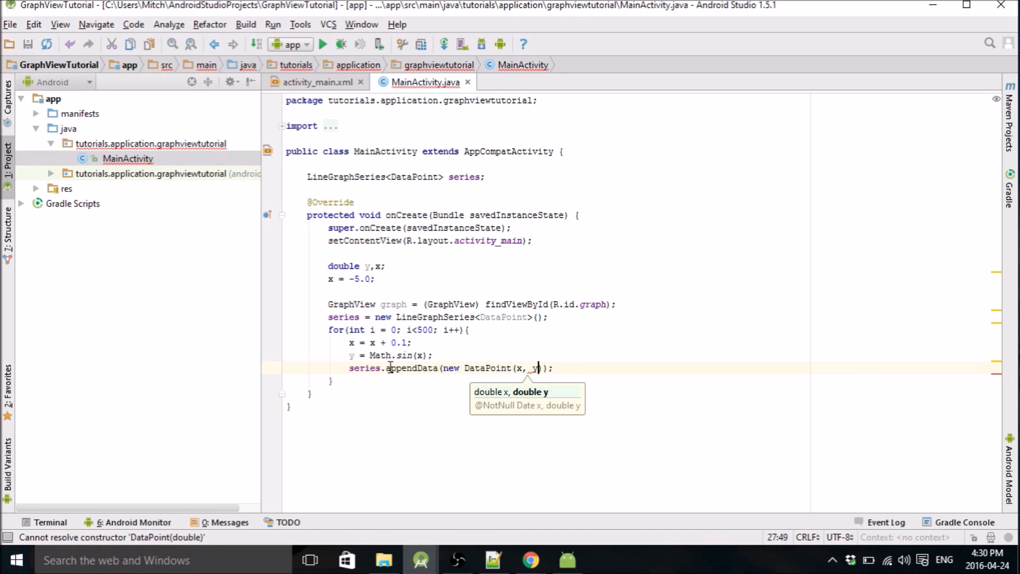
key(Right)
text(y))
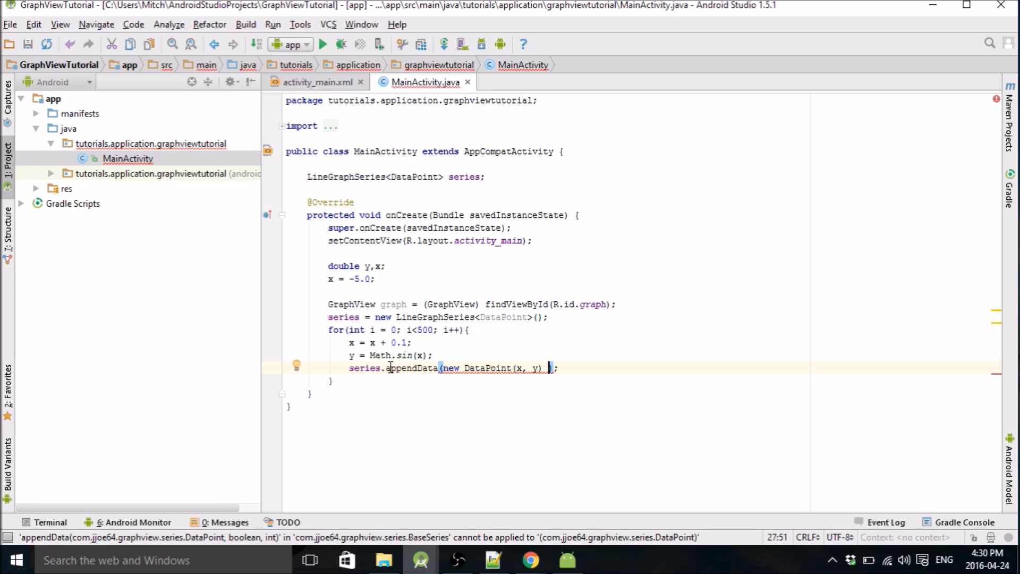
text(, true, 1)
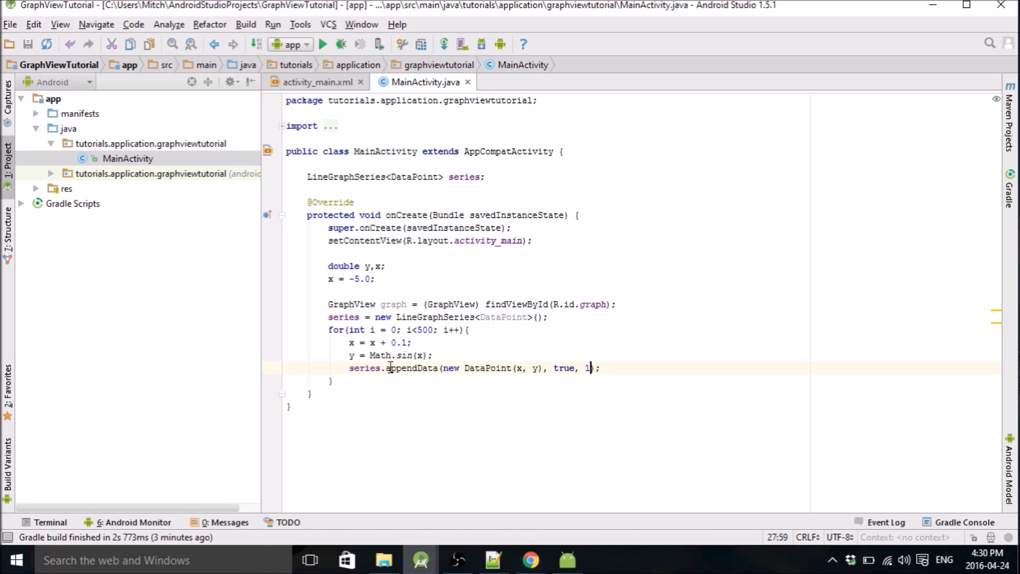
key(BackSpace)
text(500)
key(End)
- Check that the 500 max points in appendData matches the i<500 loop limit
double_click(594, 367)
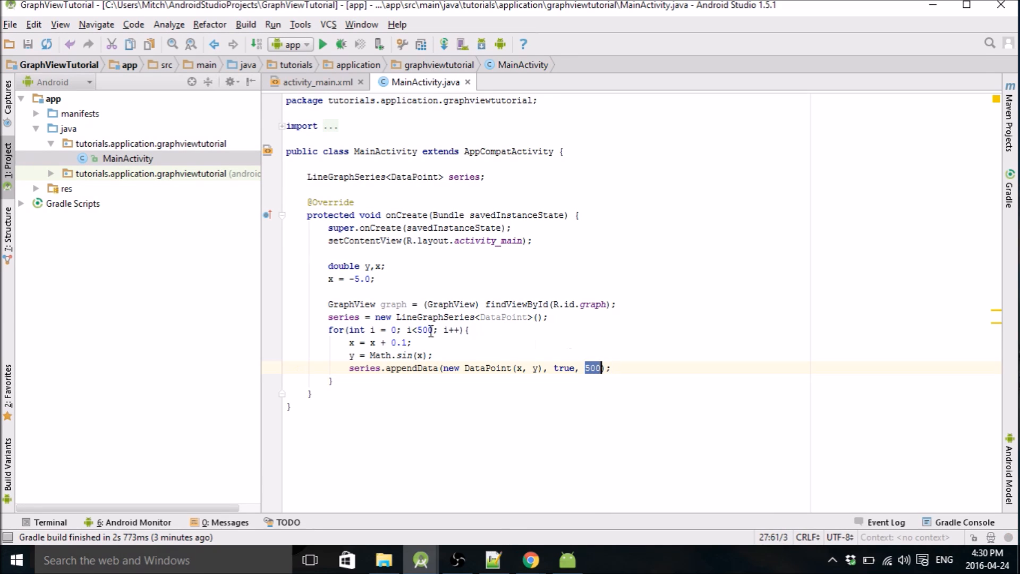
click(425, 329)
double_click(425, 330)
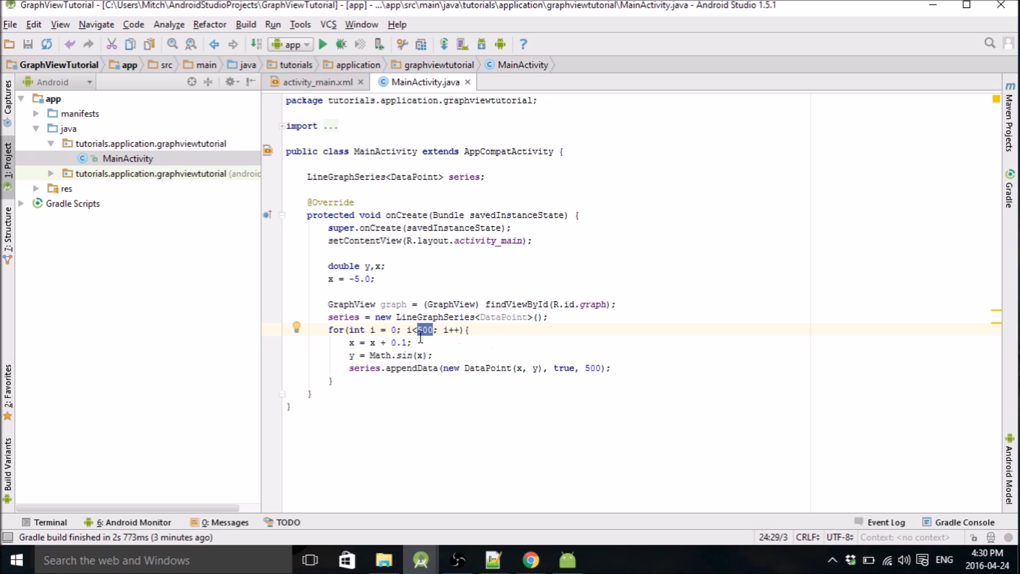
click(614, 367)
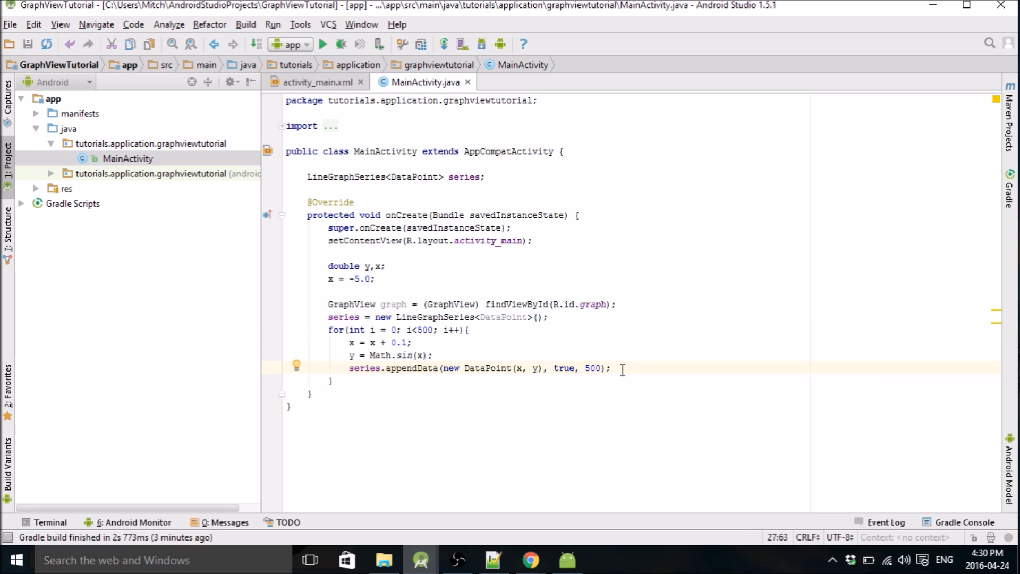
- Add graph.addSeries(series); after the loop and start a run of the app
click(339, 381)
key(Return)
text(gr)
text(aph.add)
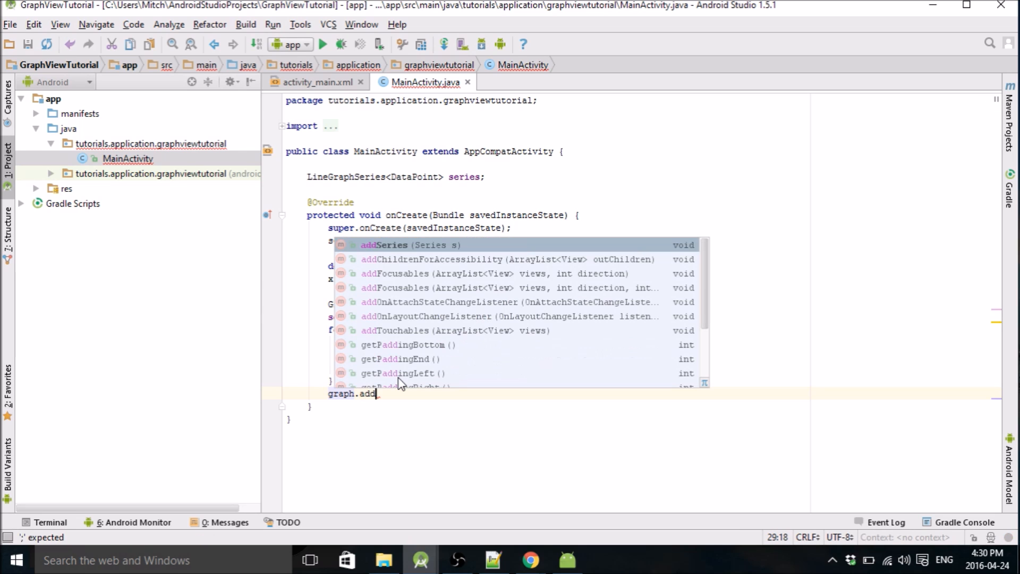
key(Return)
text(series);)
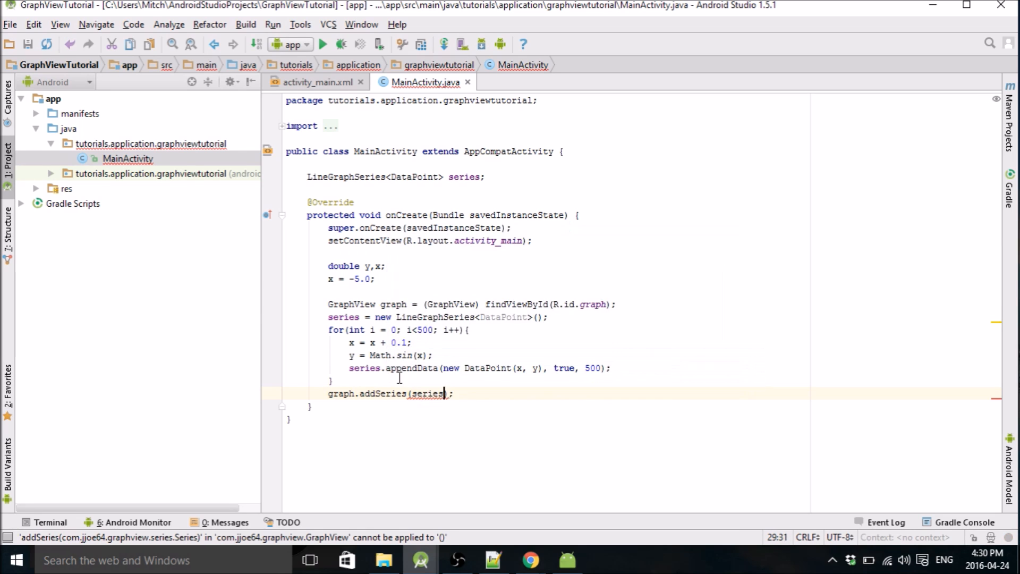
key(End)
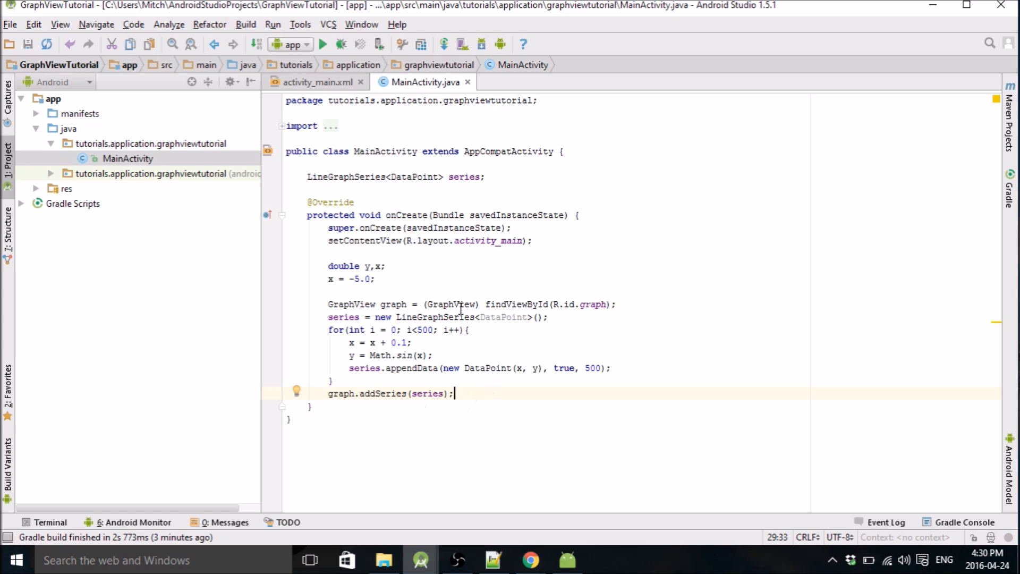
click(322, 44)
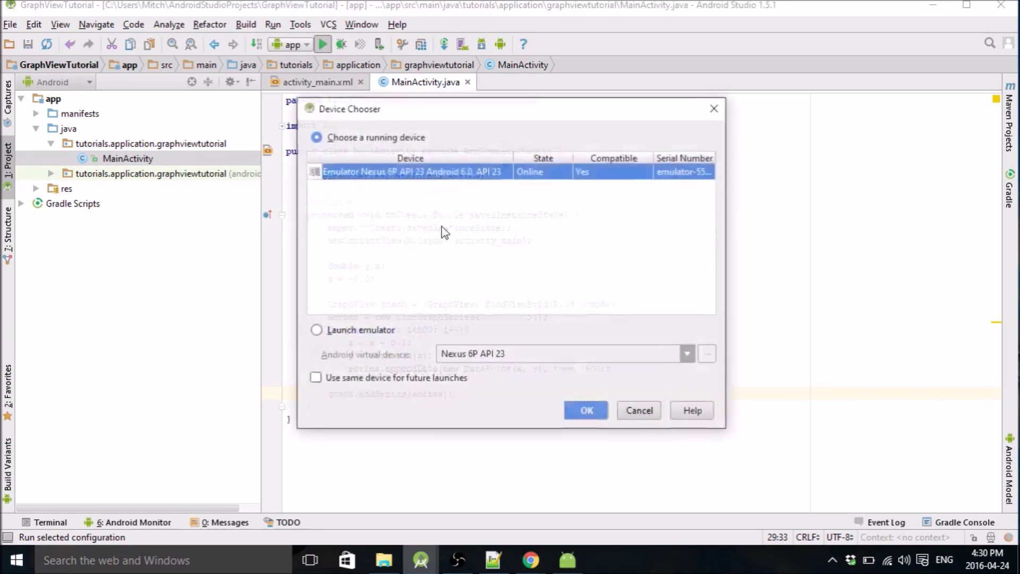
- Launch GraphViewTutorial on the running Nexus 6P emulator to display the sine wave
click(587, 409)
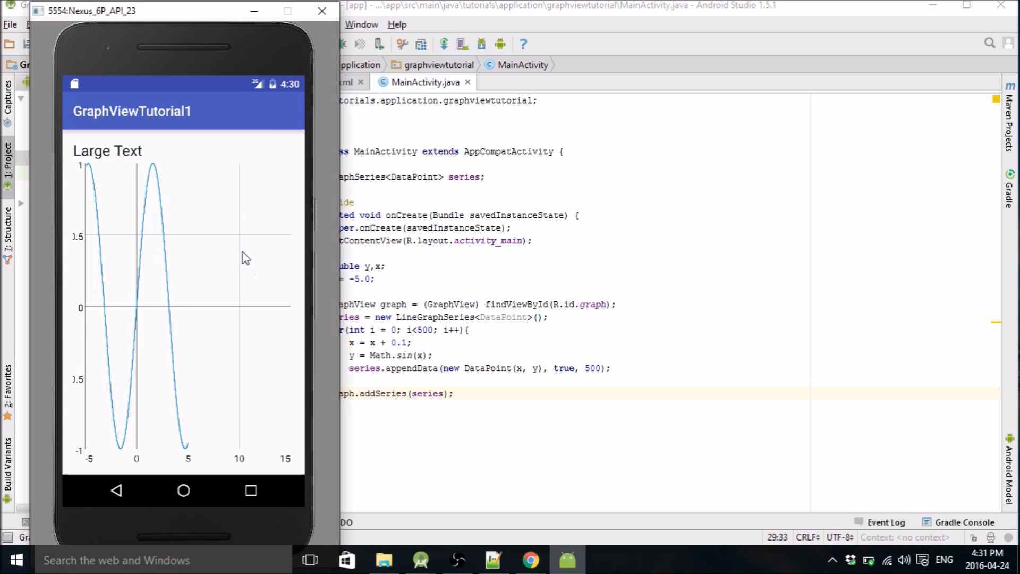
- Bring MainActivity back in front of the emulator and shrink the log so the whole onCreate shows
drag(203, 18, 202, 21)
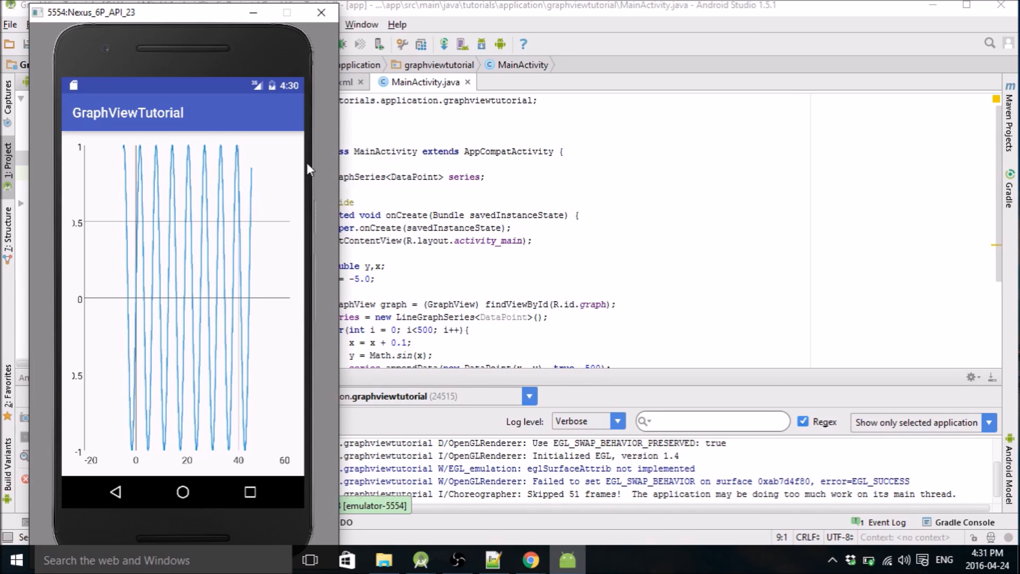
click(399, 212)
drag(374, 278, 328, 280)
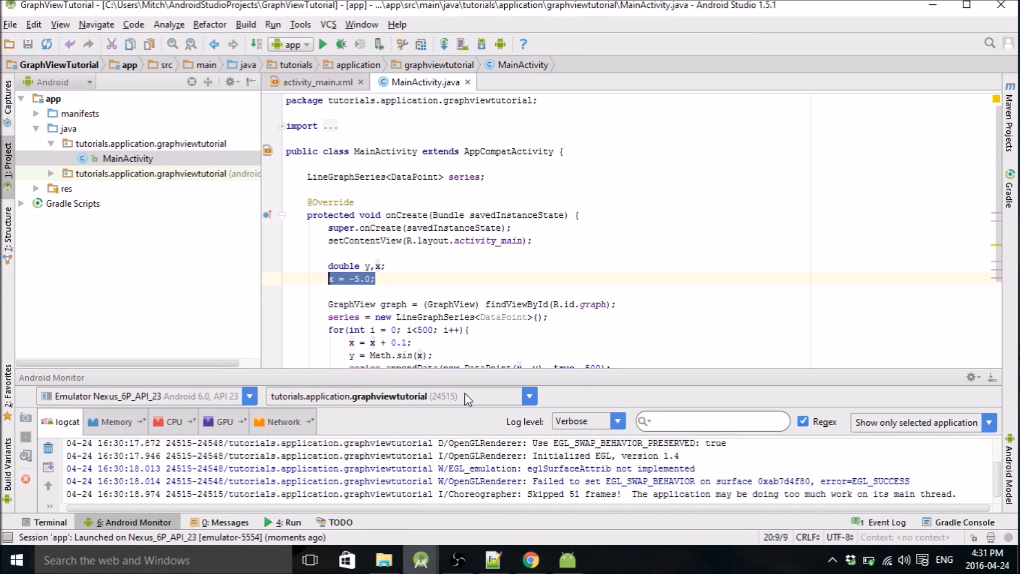
click(567, 560)
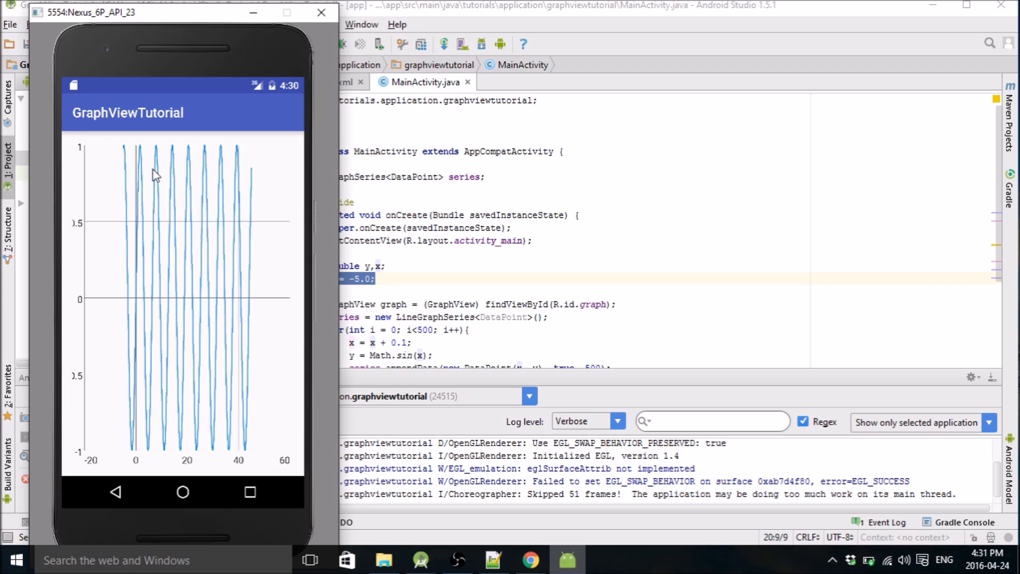
click(462, 272)
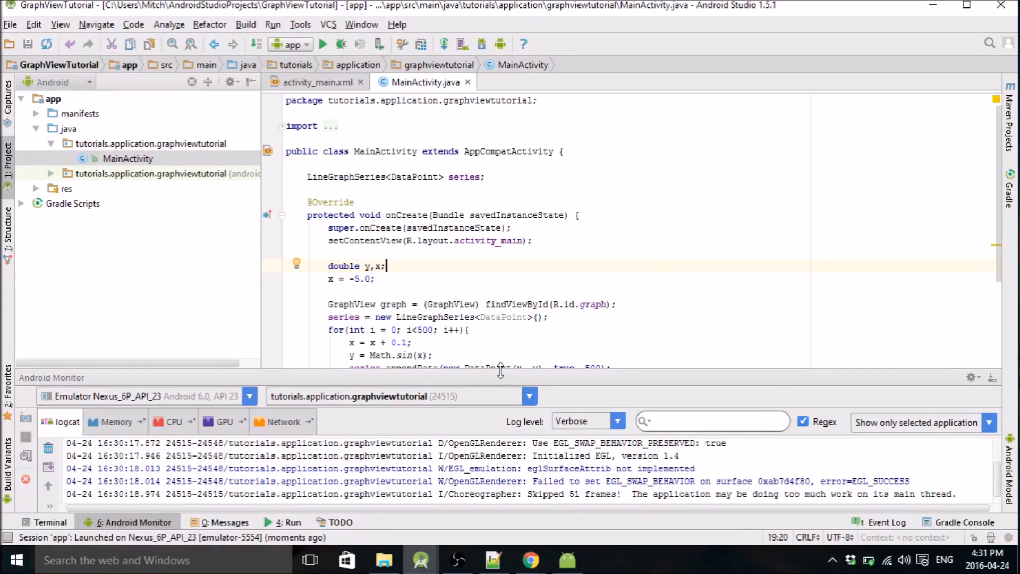
drag(500, 371, 501, 440)
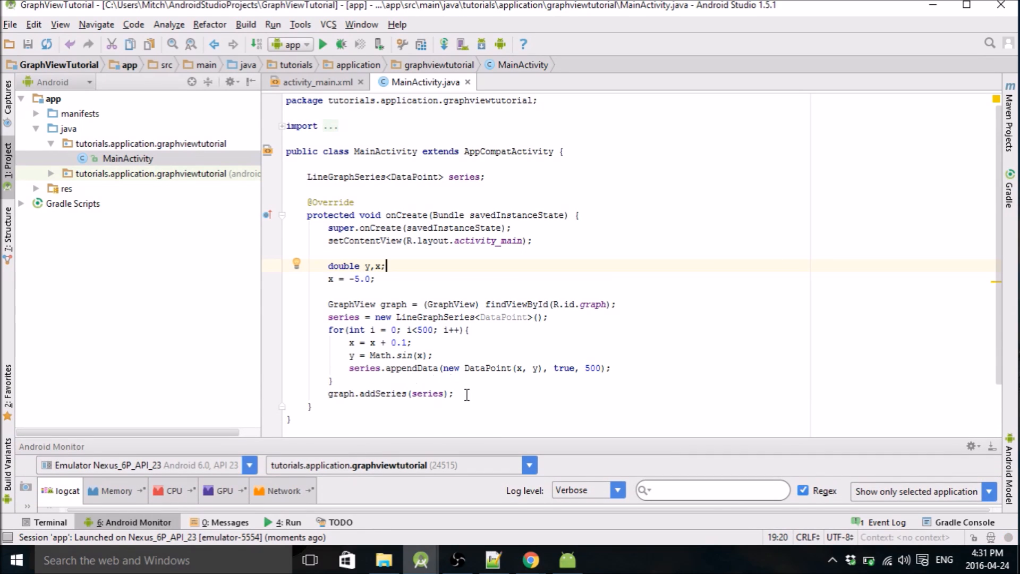